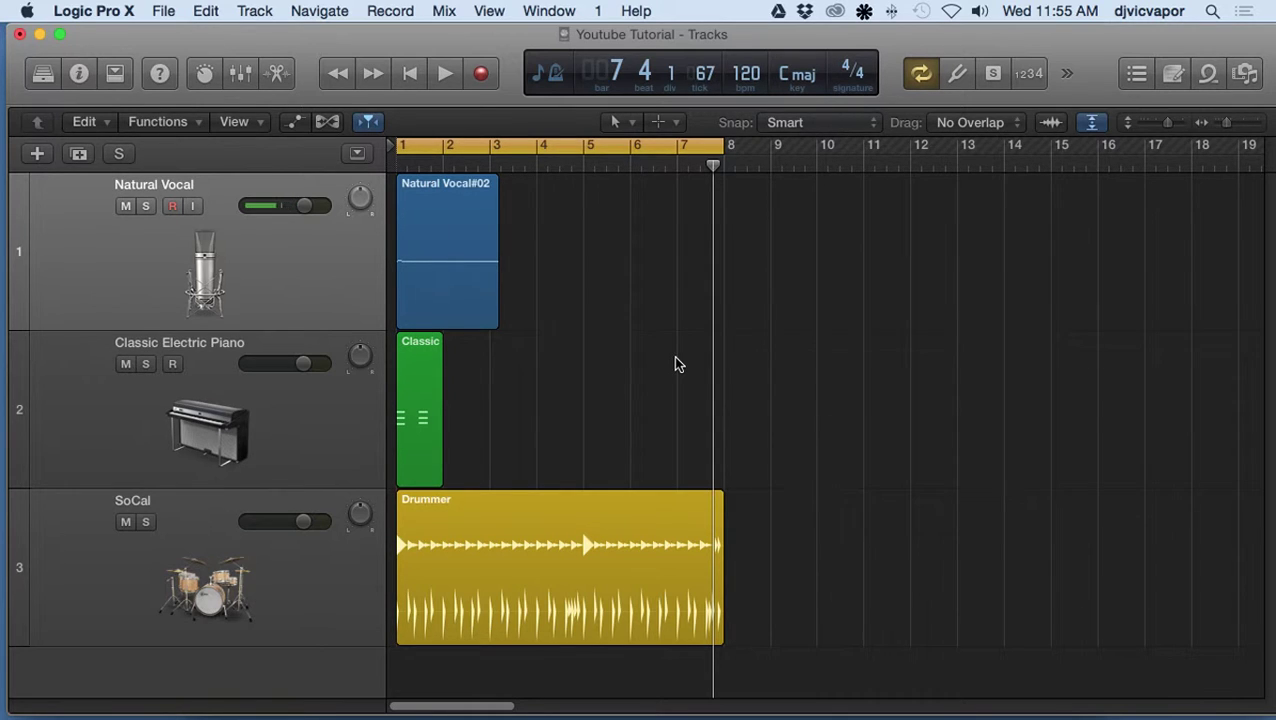
Step: Open the floating mixer with X, nudge it slightly higher, then close it
key(x)
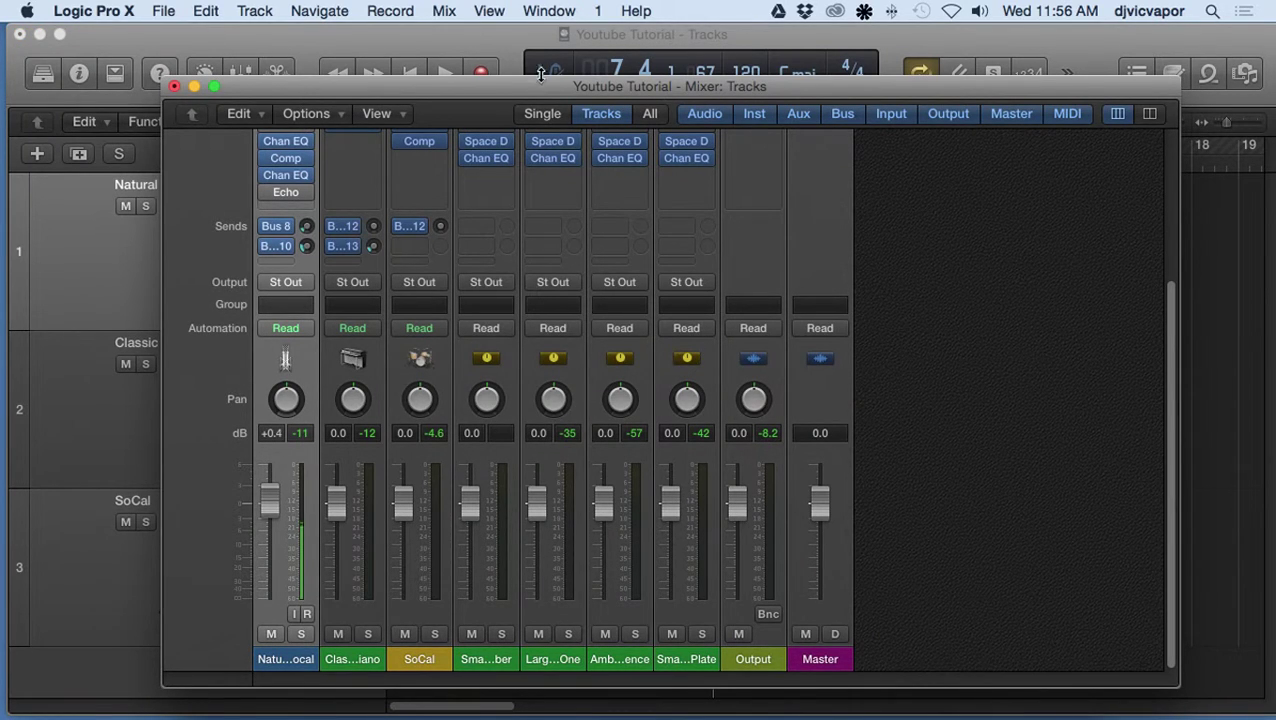
mouse_move(534, 90)
mouse_down()
mouse_move(562, 54)
mouse_move(535, 70)
mouse_up()
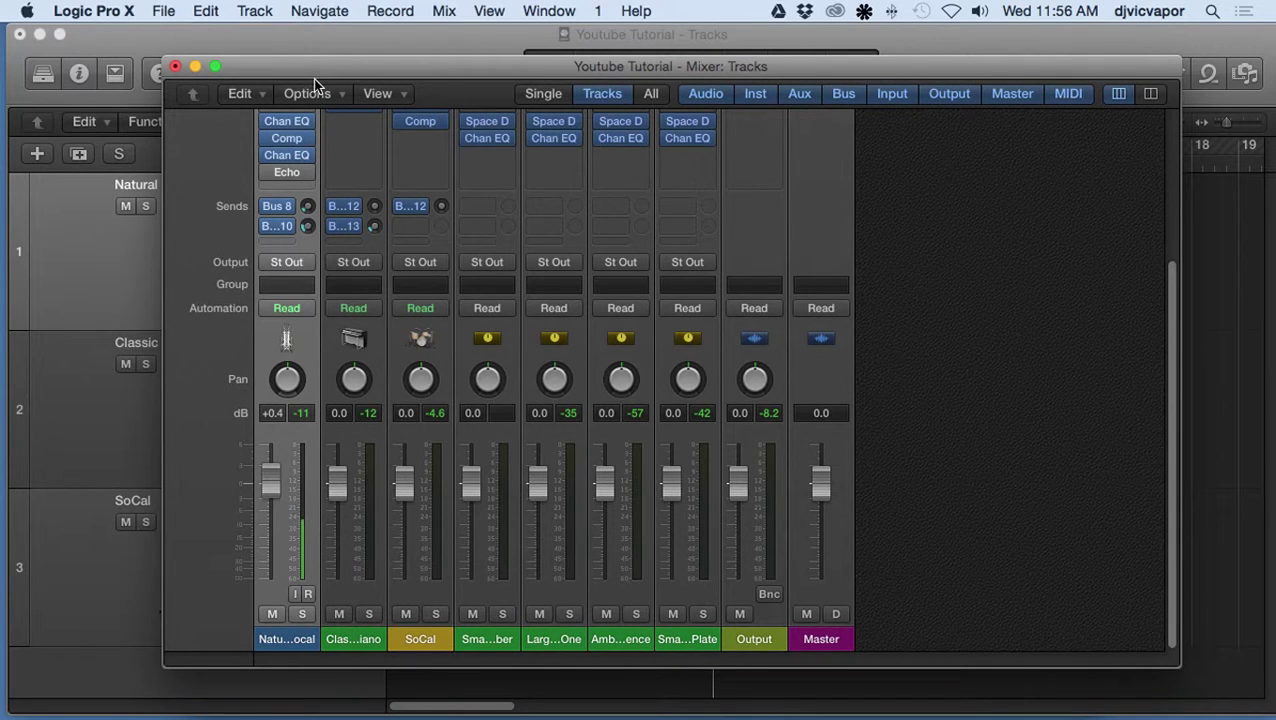
click(175, 66)
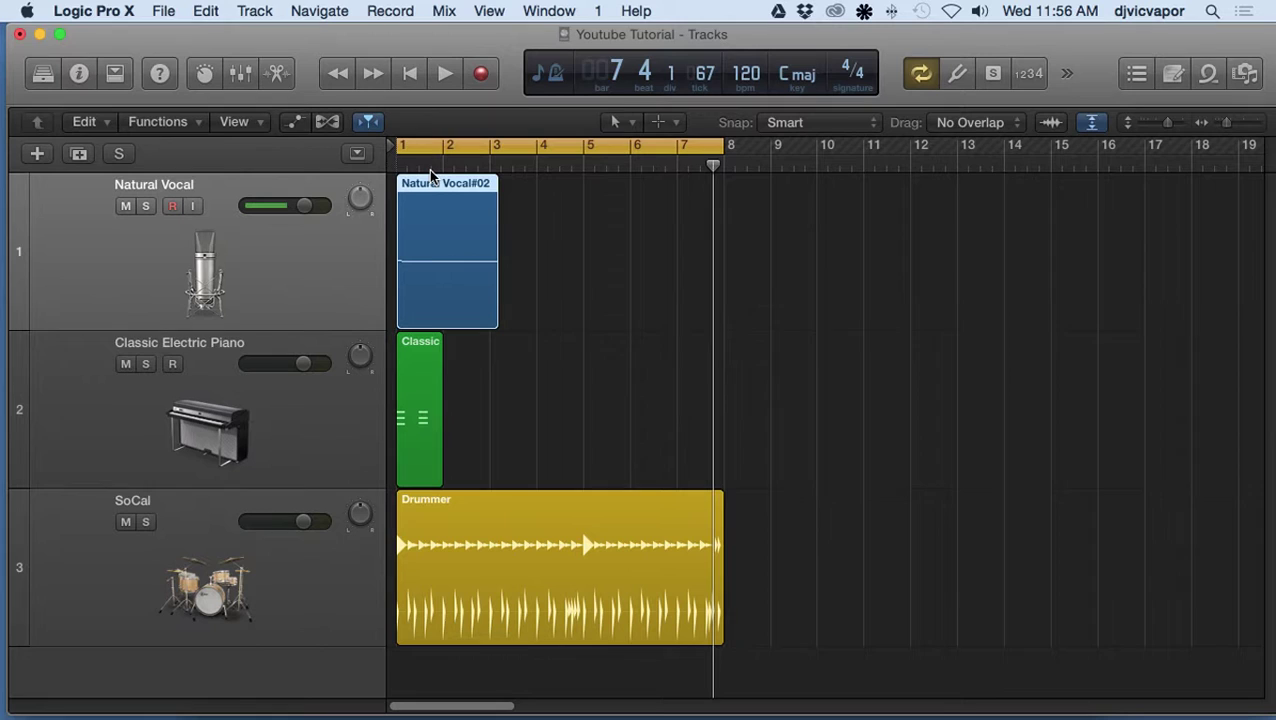
Step: Show the docked mixer below the tracks, scroll through its strips, then hide it again
click(240, 80)
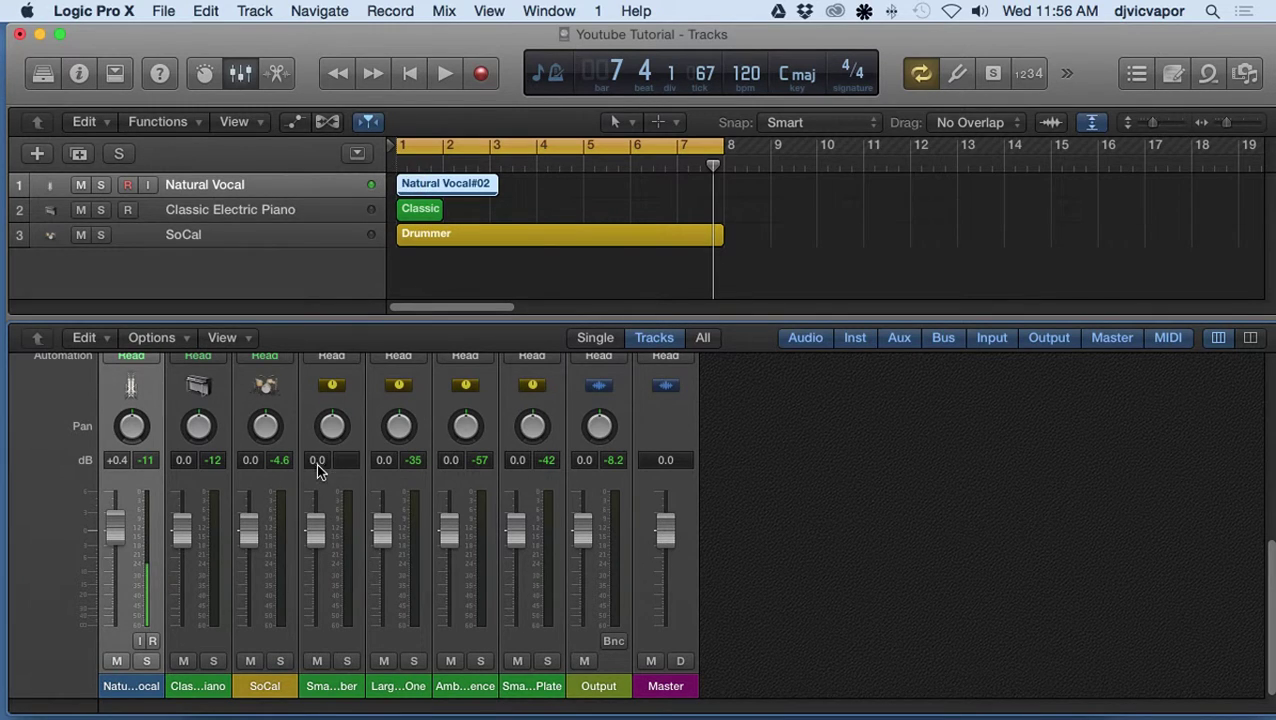
scroll(335, 484, up, 8)
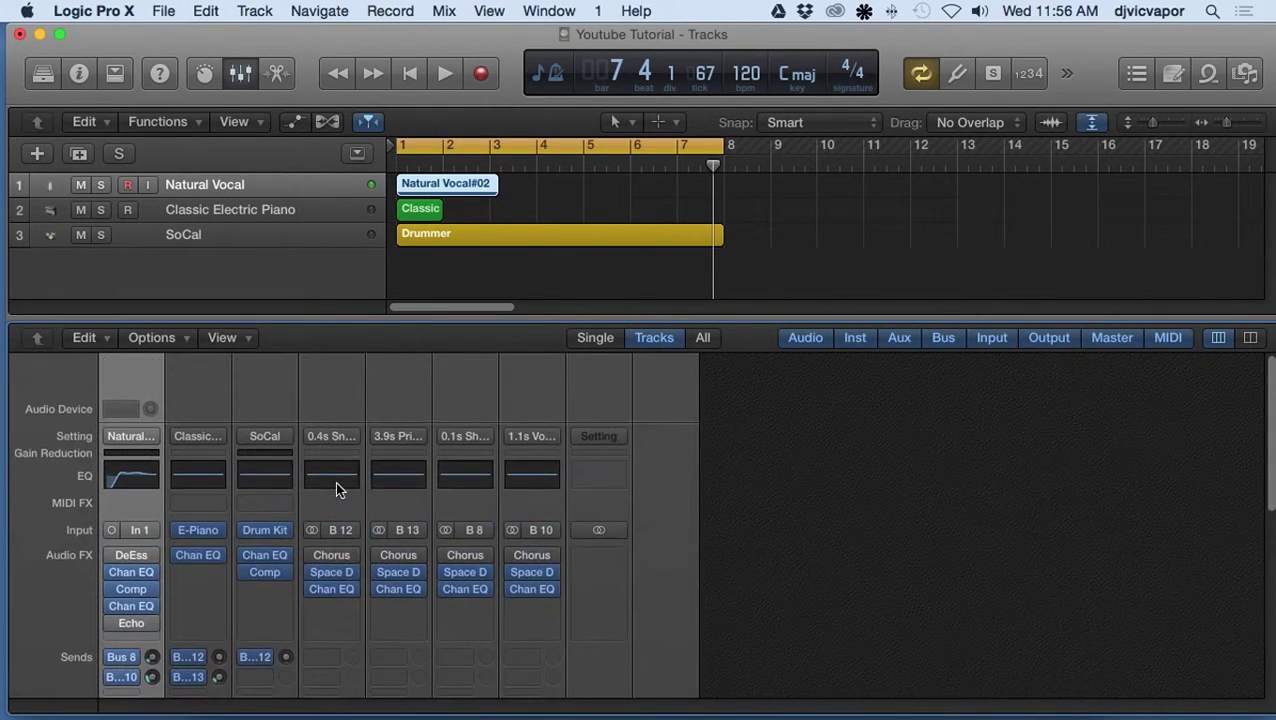
scroll(335, 481, down, 8)
scroll(335, 481, up, 8)
scroll(335, 481, down, 8)
scroll(335, 488, up, 8)
scroll(335, 488, down, 2)
scroll(335, 488, up, 2)
scroll(326, 492, down, 8)
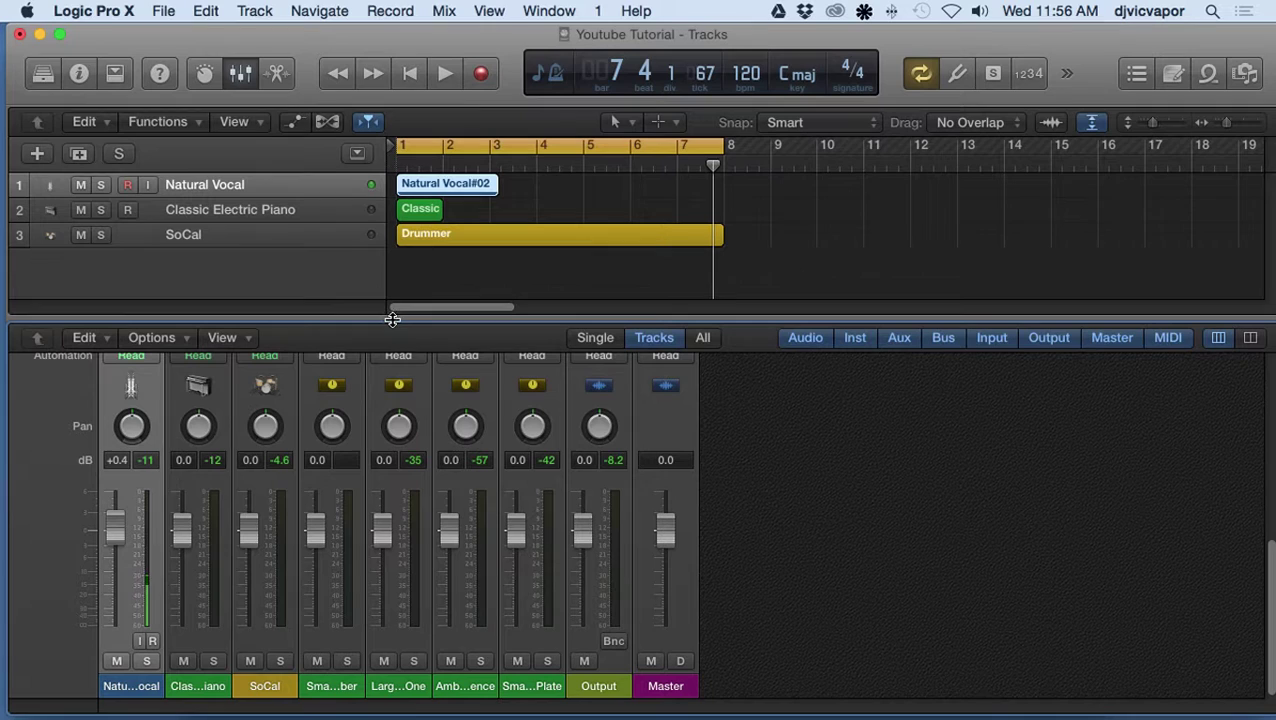
click(244, 76)
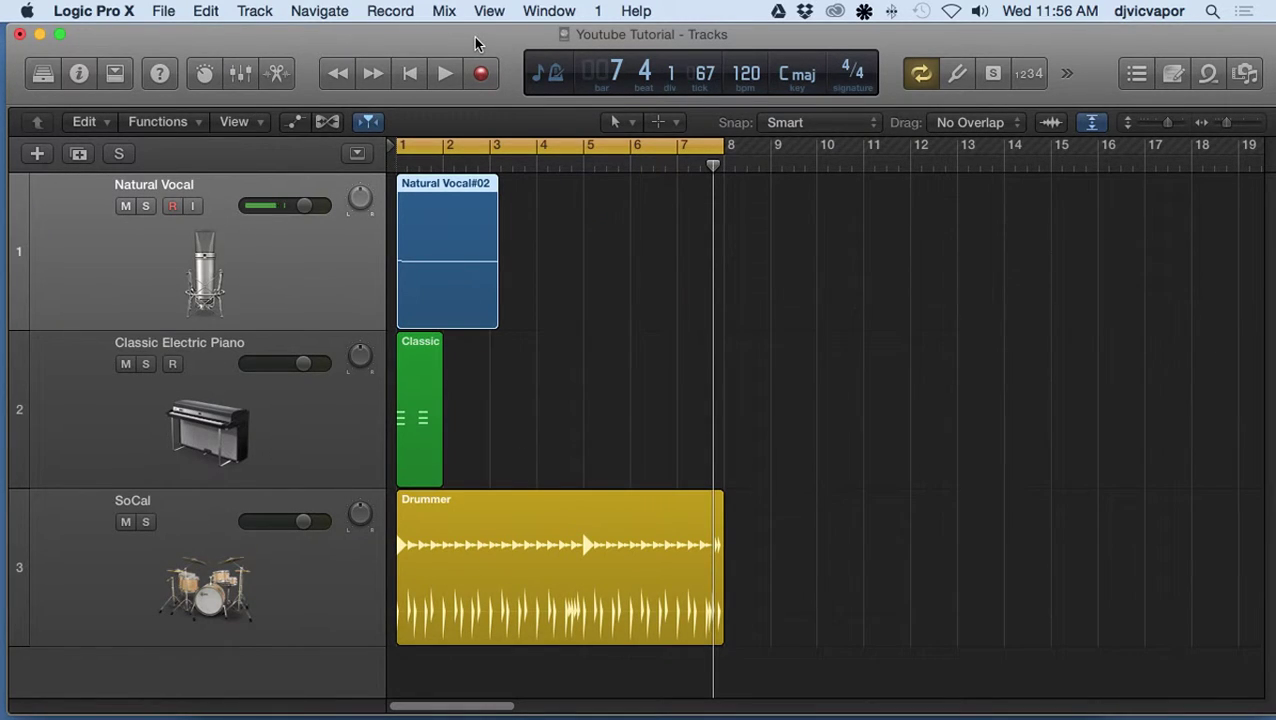
Step: Open the Mixer as a floating window from the Window menu and position it up and left
click(548, 12)
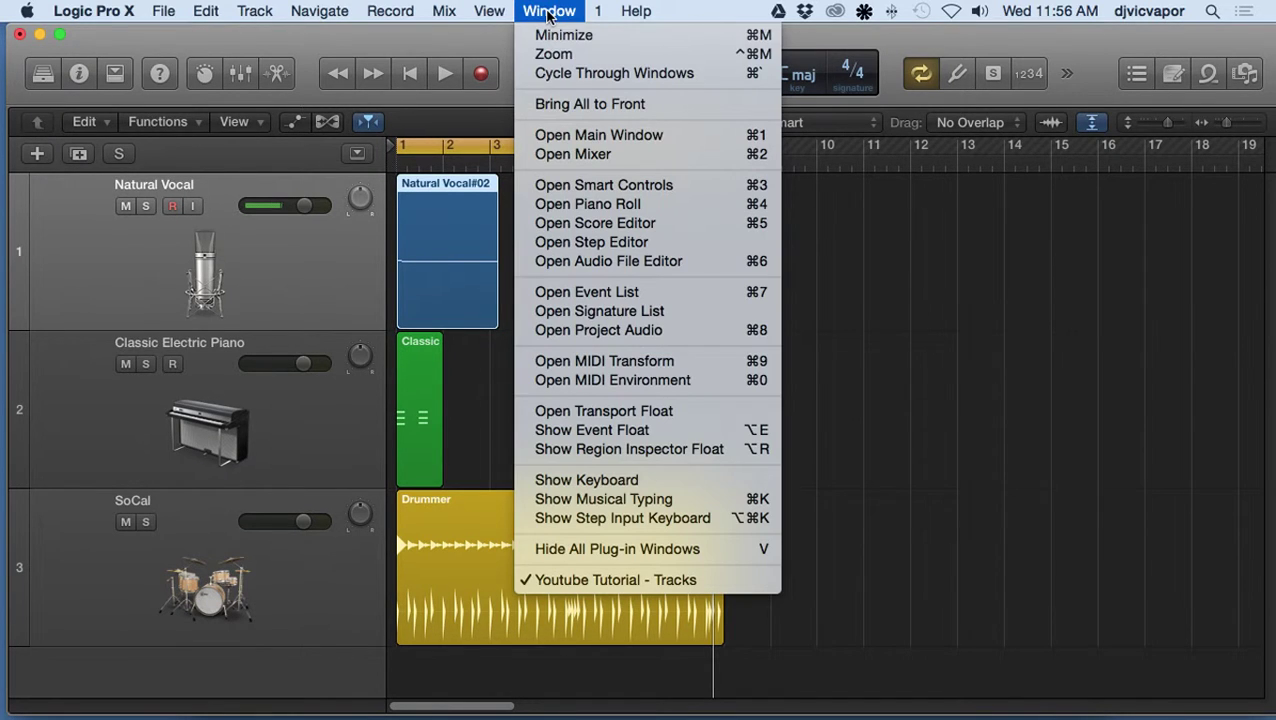
click(560, 154)
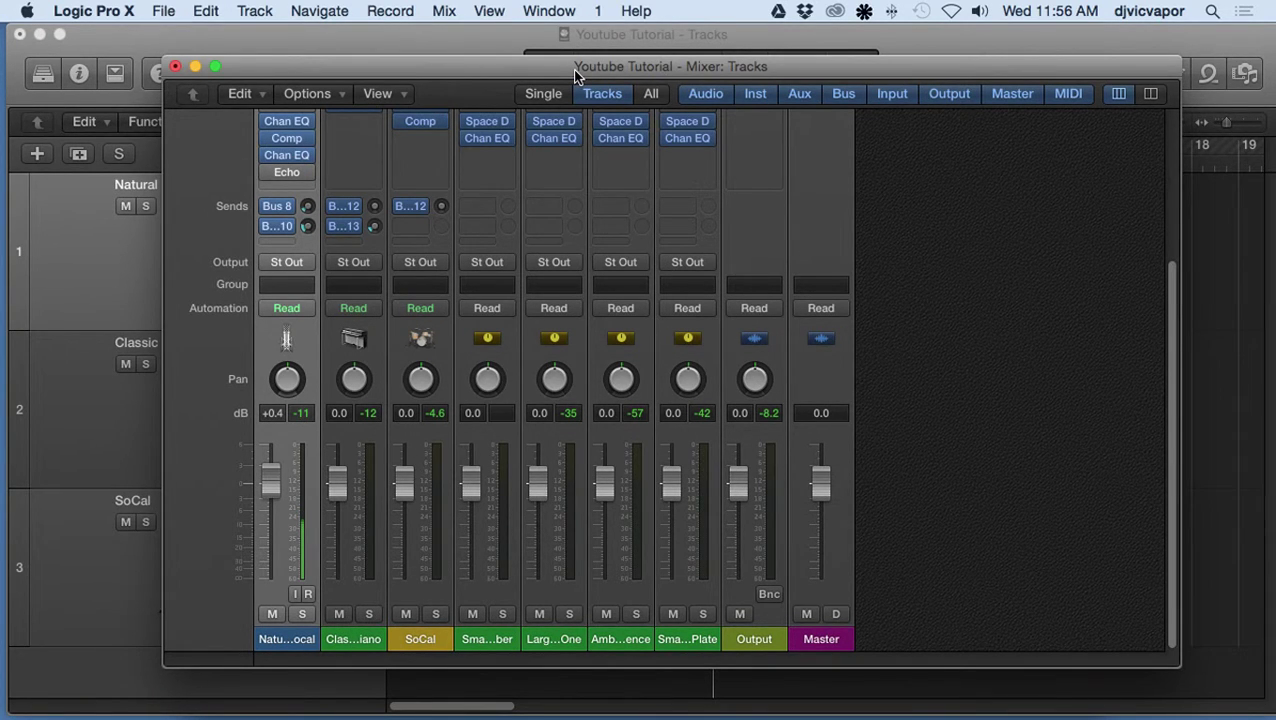
drag(575, 75, 806, 118)
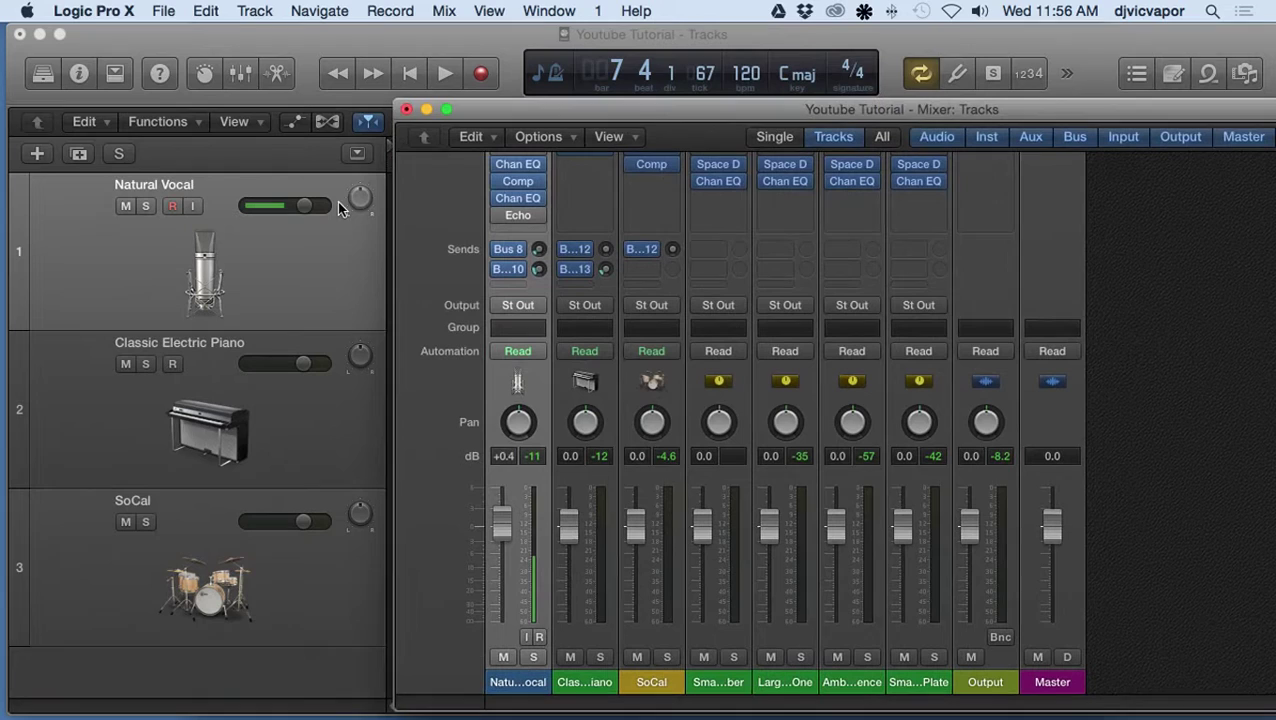
drag(699, 109, 425, 59)
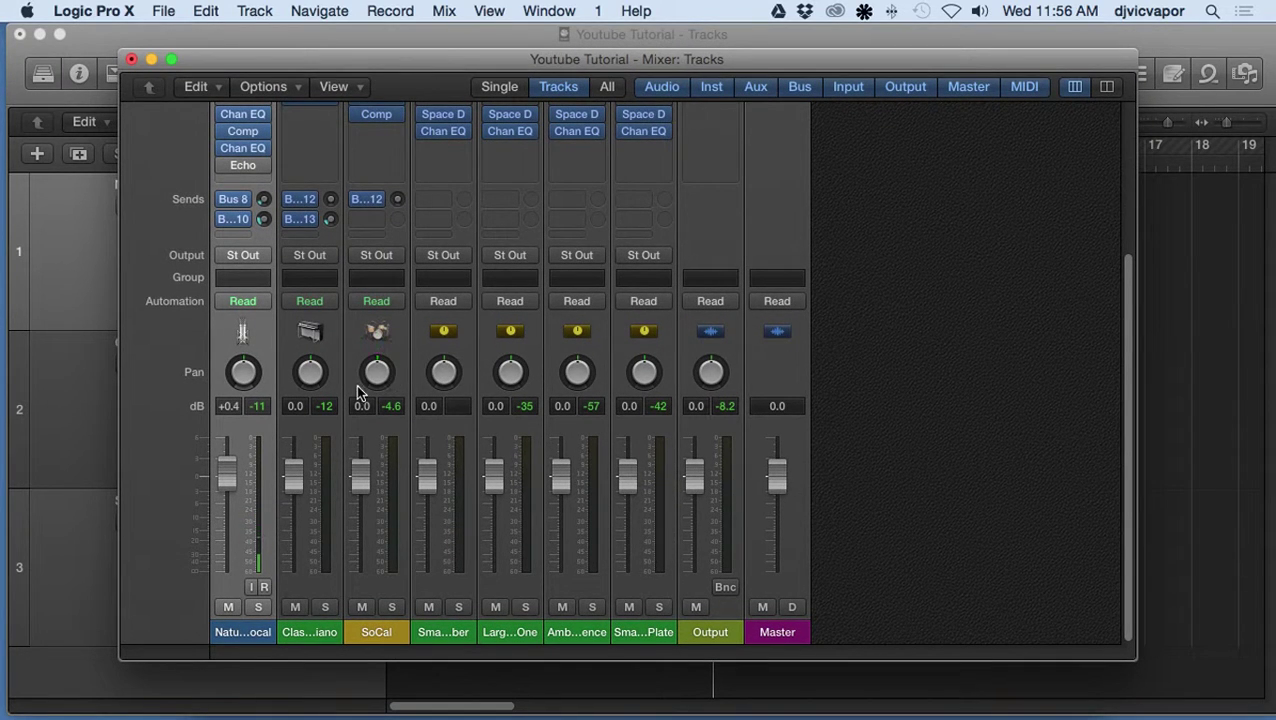
Step: Scroll the mixer up to reveal the Setting, EQ, Input and Audio FX rows
scroll(235, 215, up, 5)
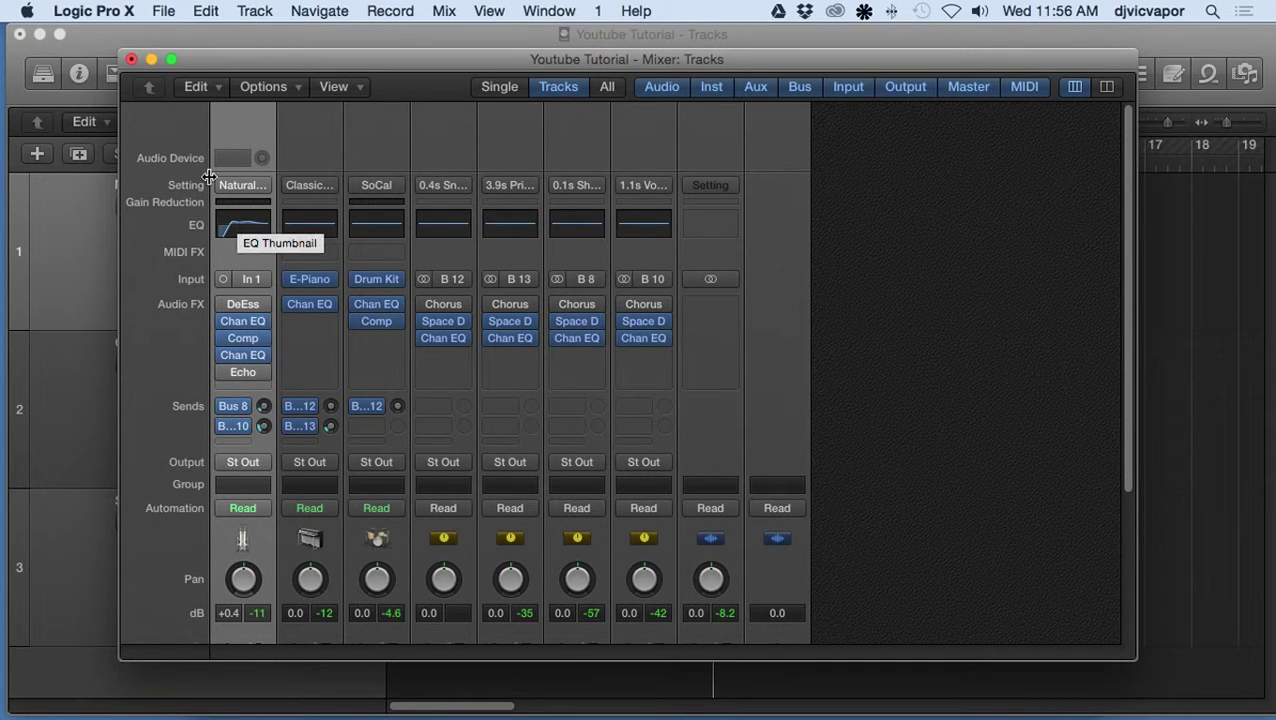
mouse_move(242, 377)
mouse_move(392, 322)
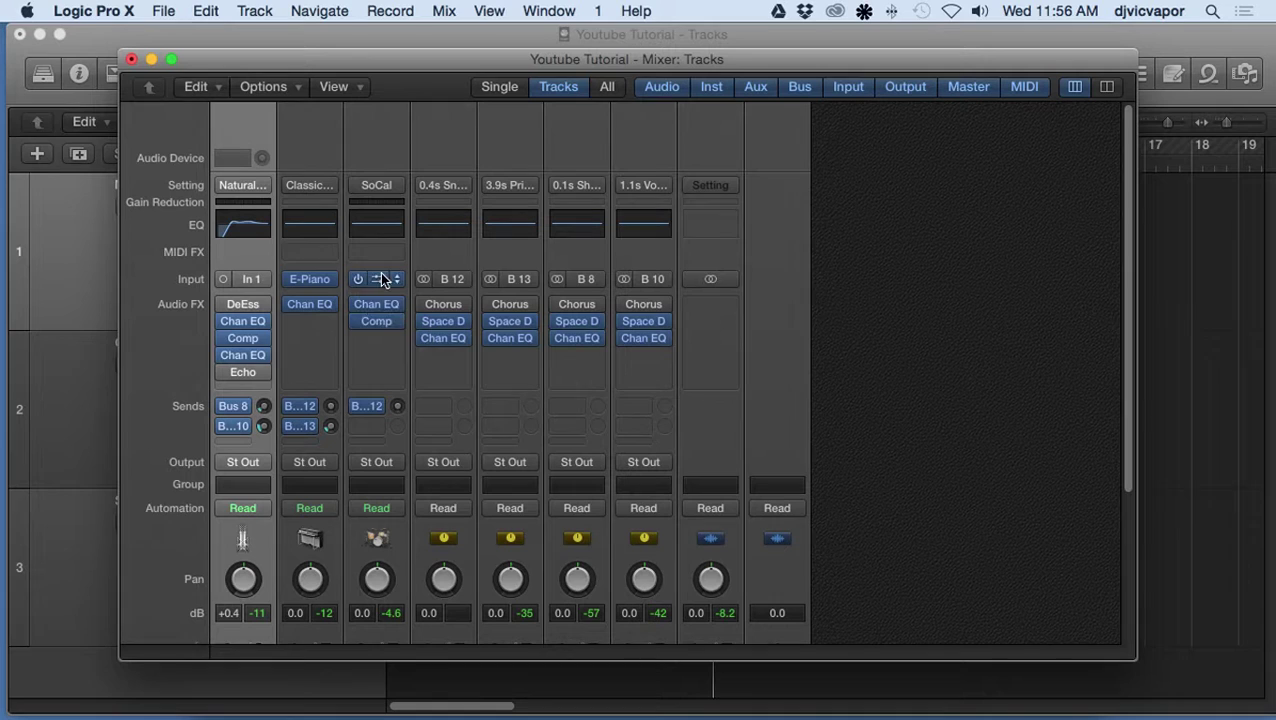
mouse_move(437, 342)
mouse_move(227, 343)
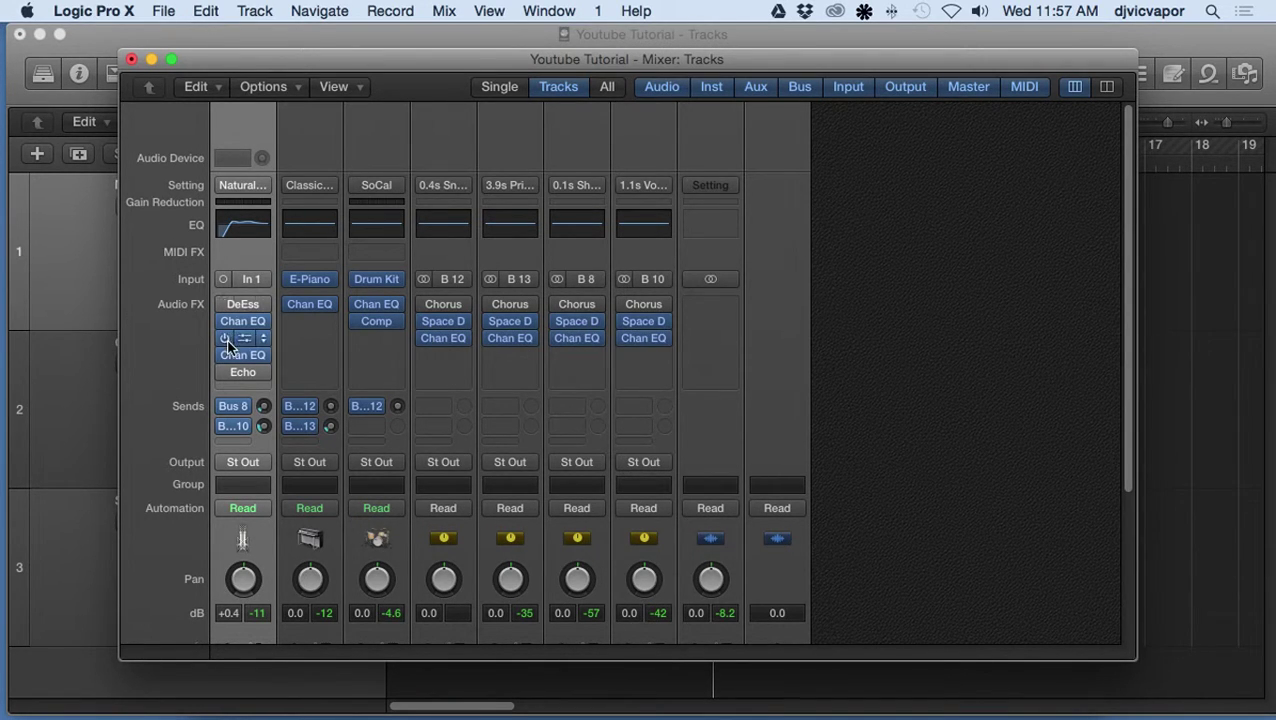
Step: Cut the electric piano's lows to -24 dB at 230 Hz, boost 1320 Hz to +19.5 dB, and dip 7500 Hz
click(293, 224)
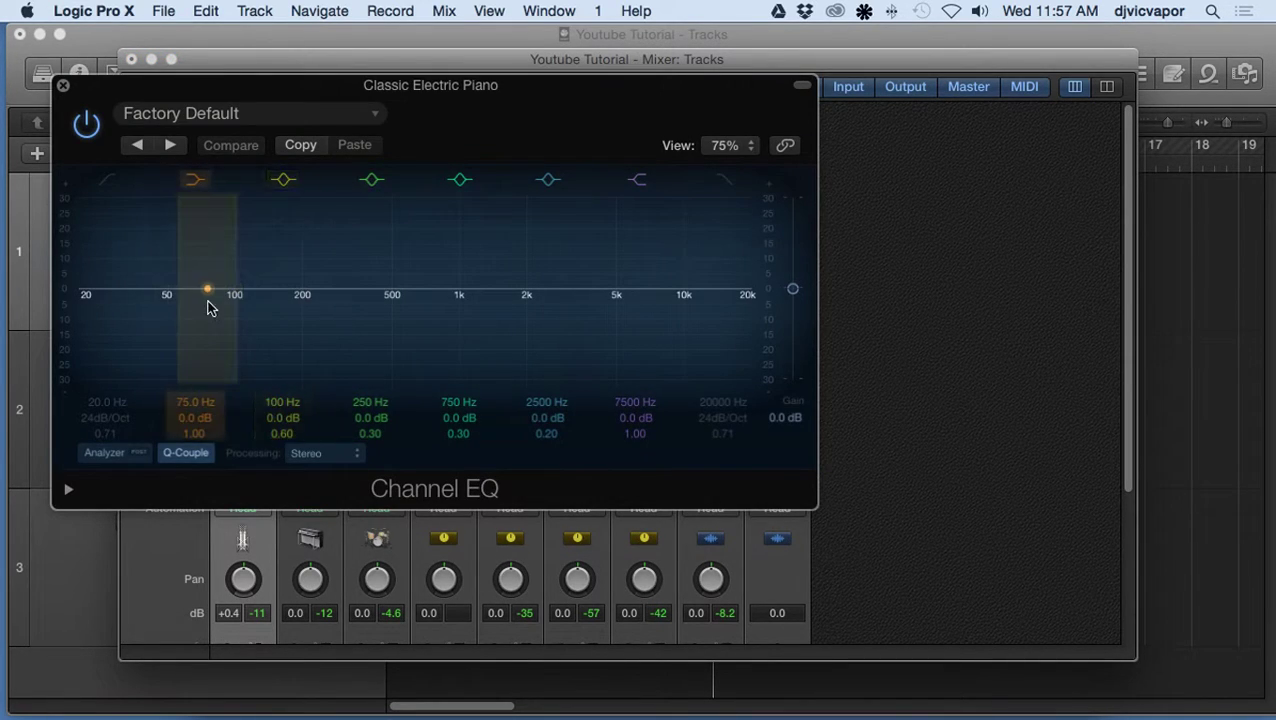
drag(214, 292, 333, 404)
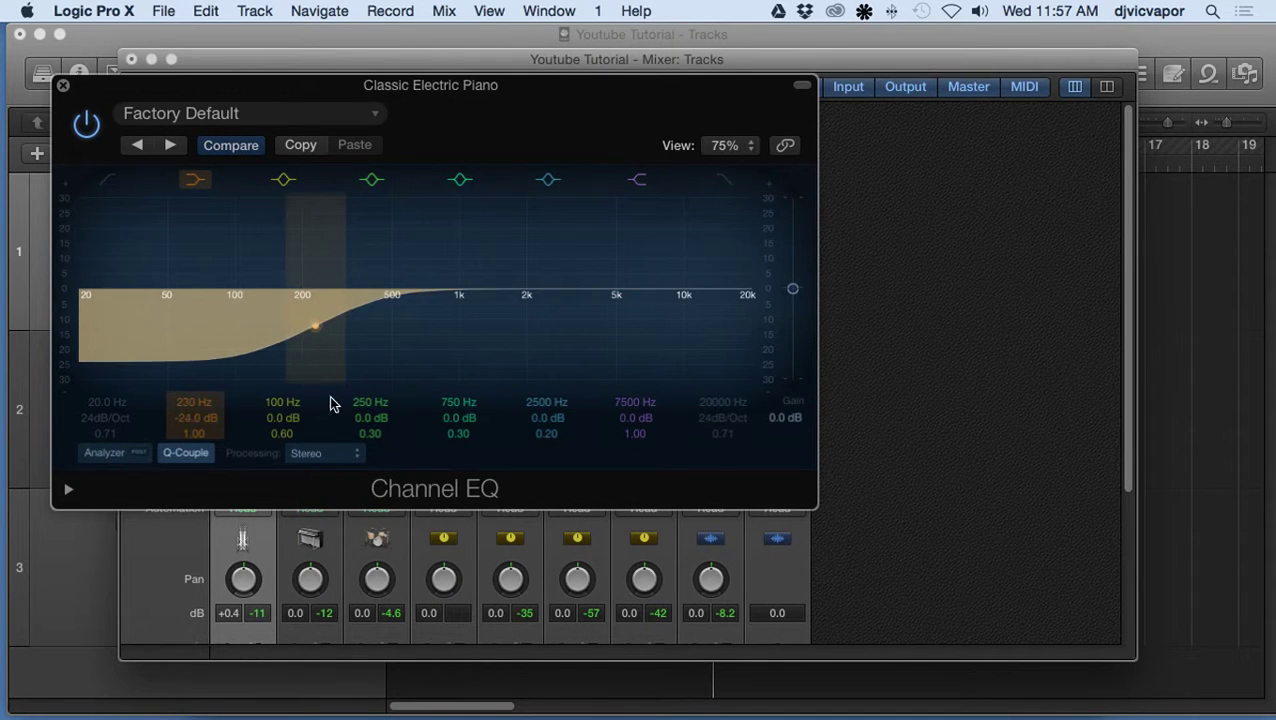
drag(549, 292, 487, 220)
drag(657, 293, 652, 353)
click(62, 86)
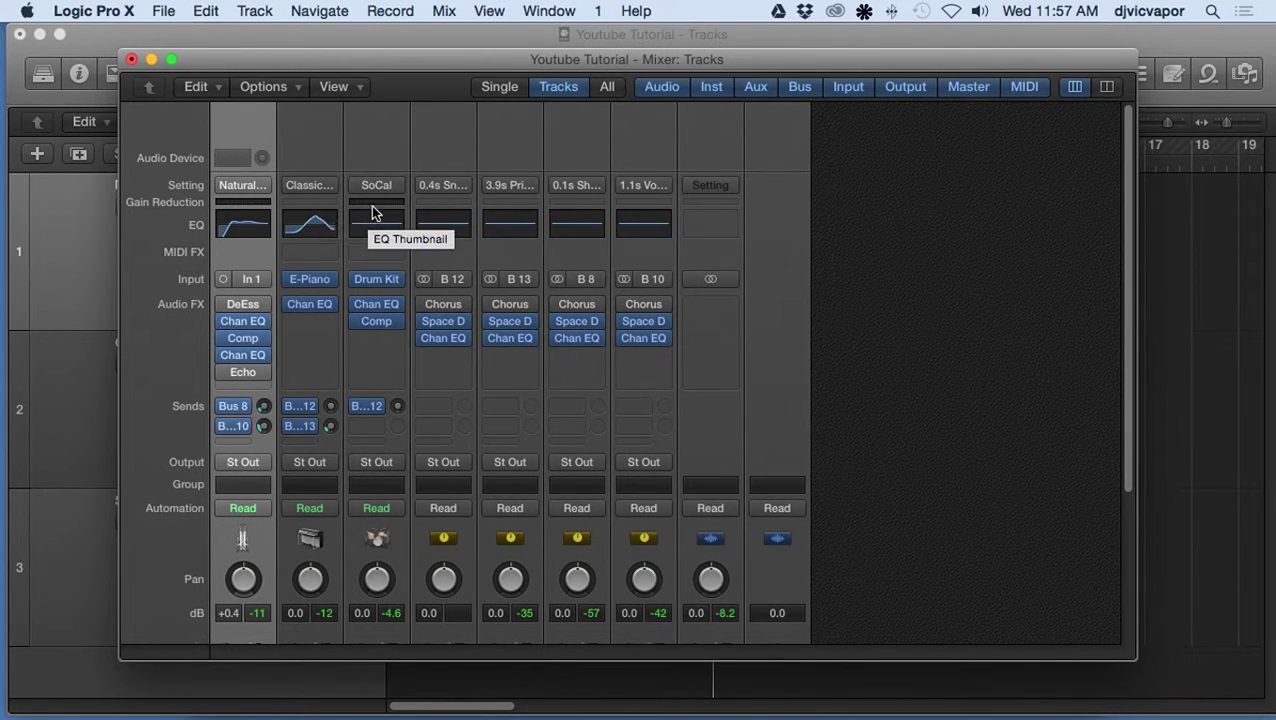
Step: Move the SoCal drums' compressor window aside and turn its Threshold down to -25 dB, then close it
click(376, 323)
drag(260, 90, 820, 109)
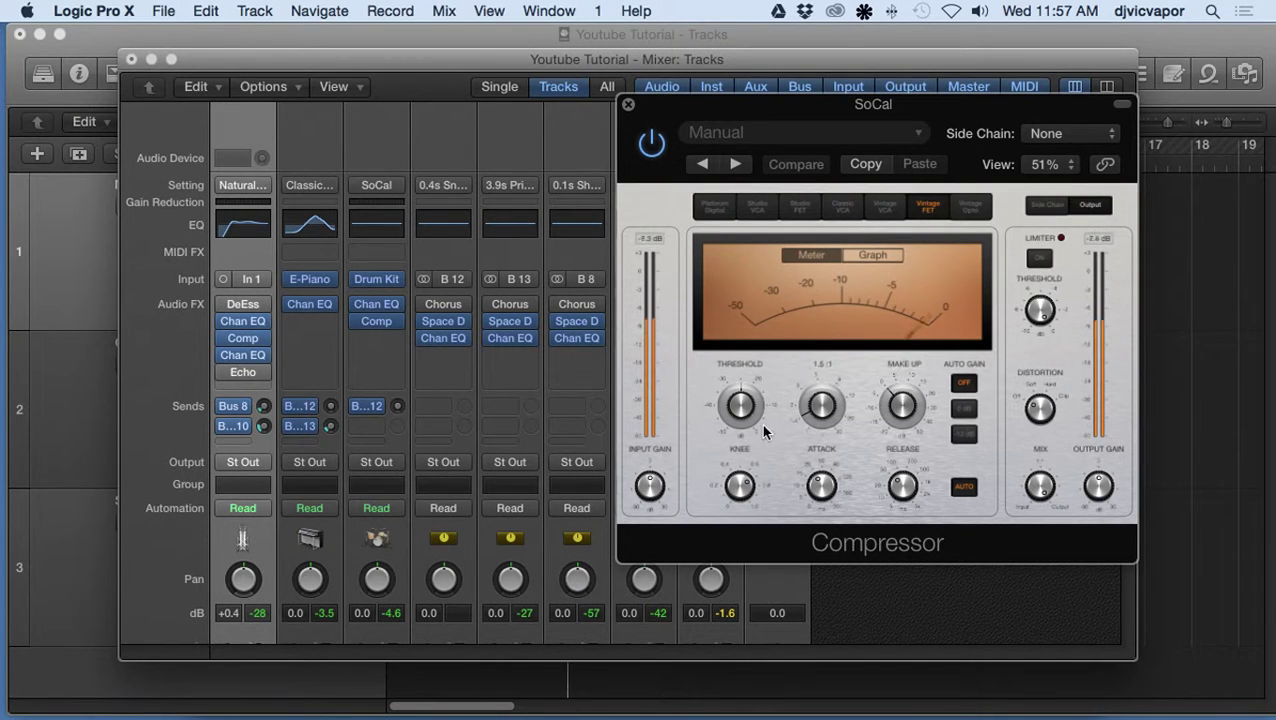
drag(743, 412, 745, 498)
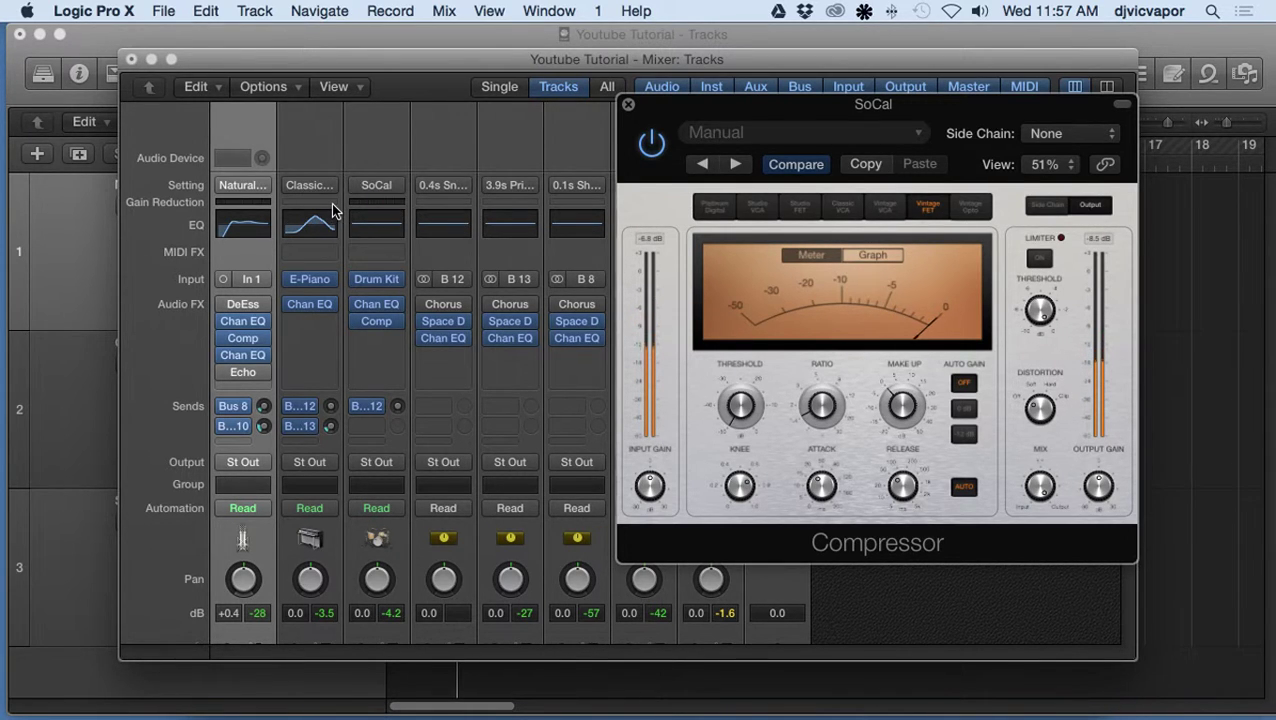
click(628, 104)
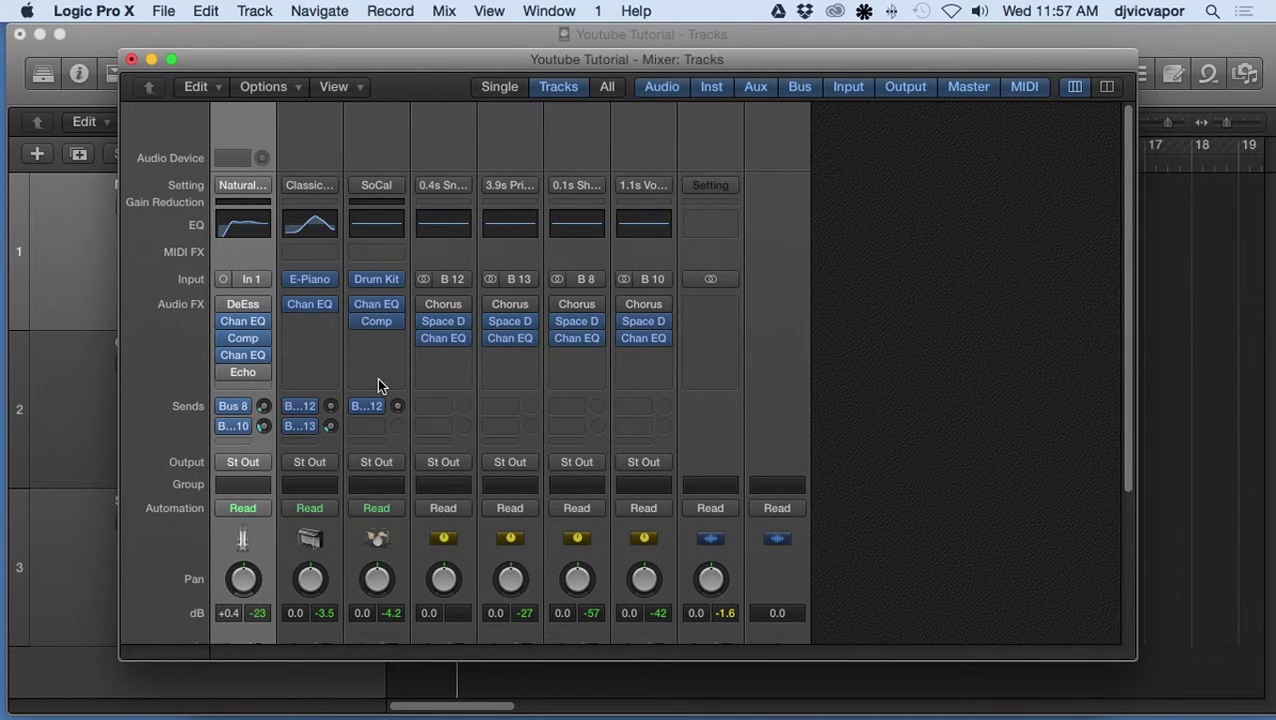
Step: Lower the Natural Vocal to -7.6 dB, Classic Electric Piano to -3.4 dB, plus the SoCal and reverb faders
scroll(377, 378, down, 5)
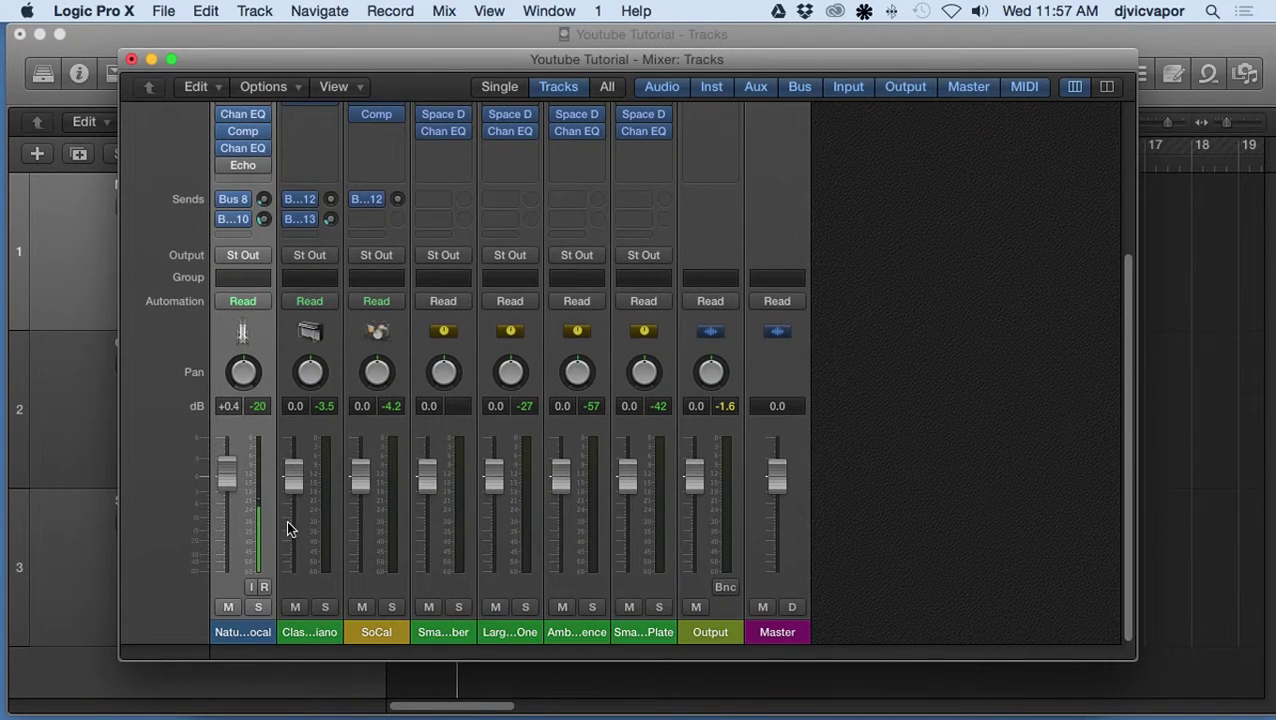
drag(223, 480, 227, 512)
drag(292, 477, 427, 508)
drag(494, 478, 494, 517)
scroll(437, 474, up, 2)
scroll(434, 474, up, 5)
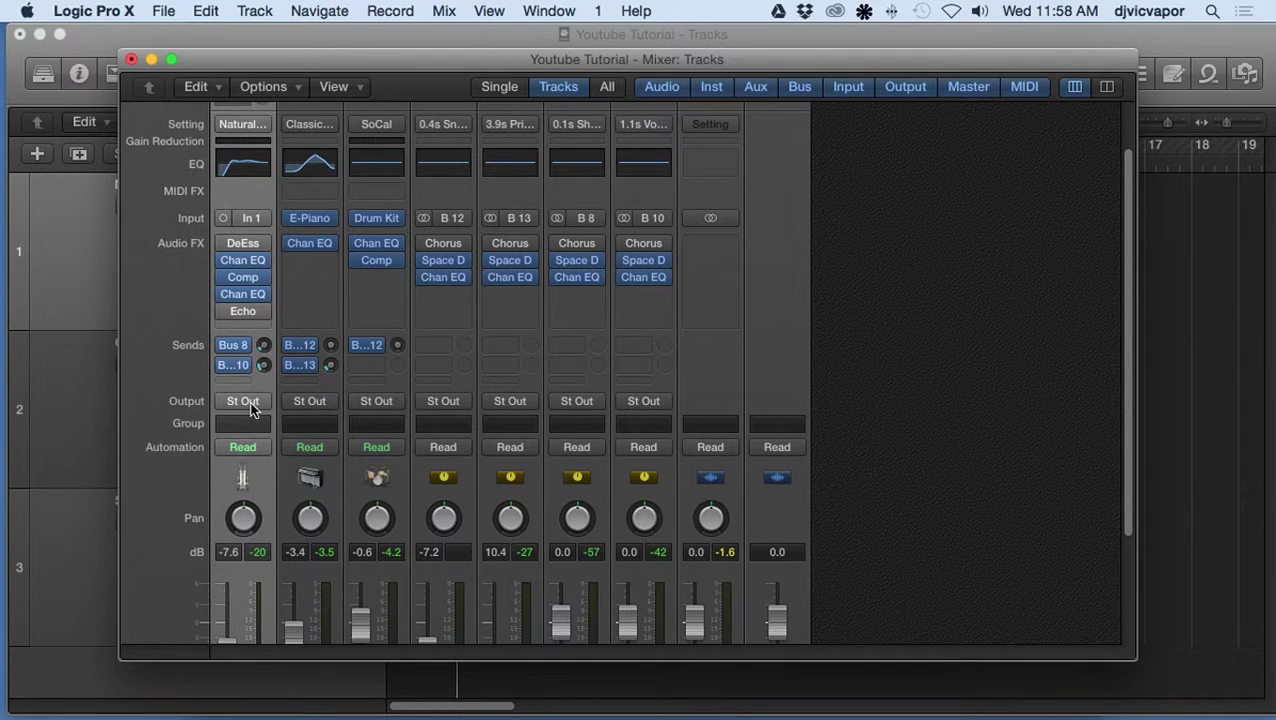
mouse_move(238, 352)
mouse_move(700, 455)
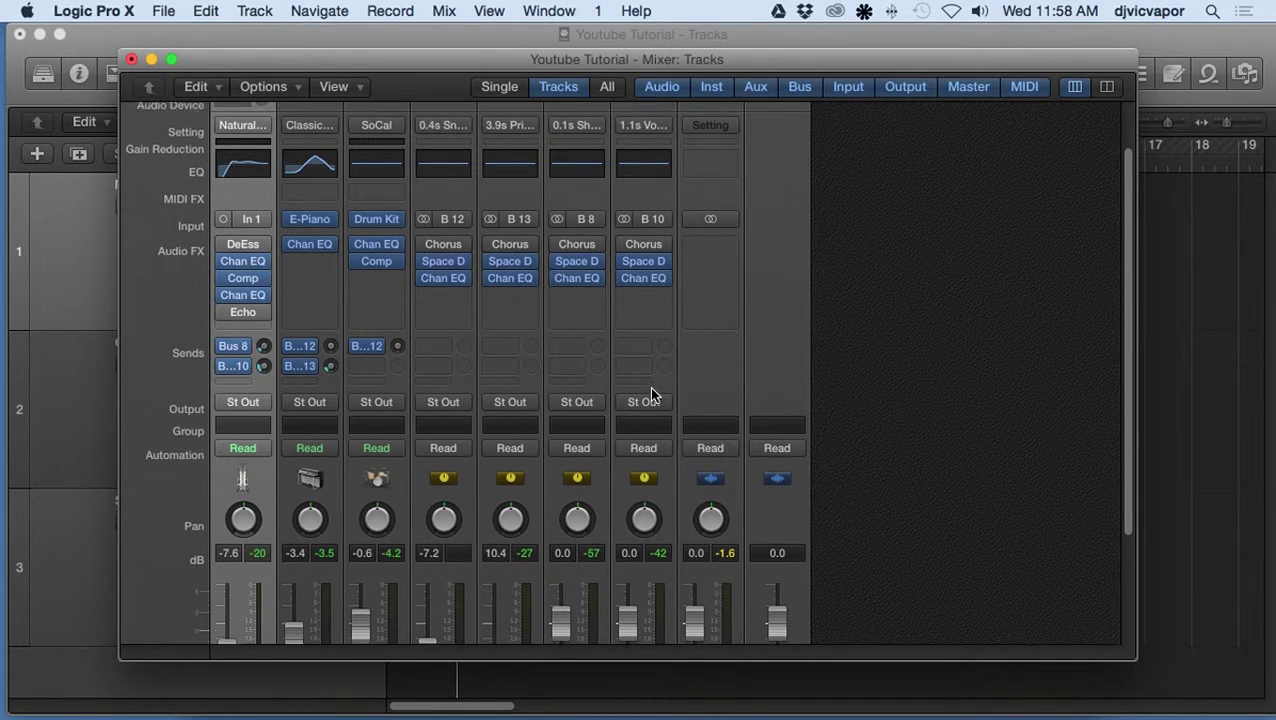
scroll(649, 387, up, 3)
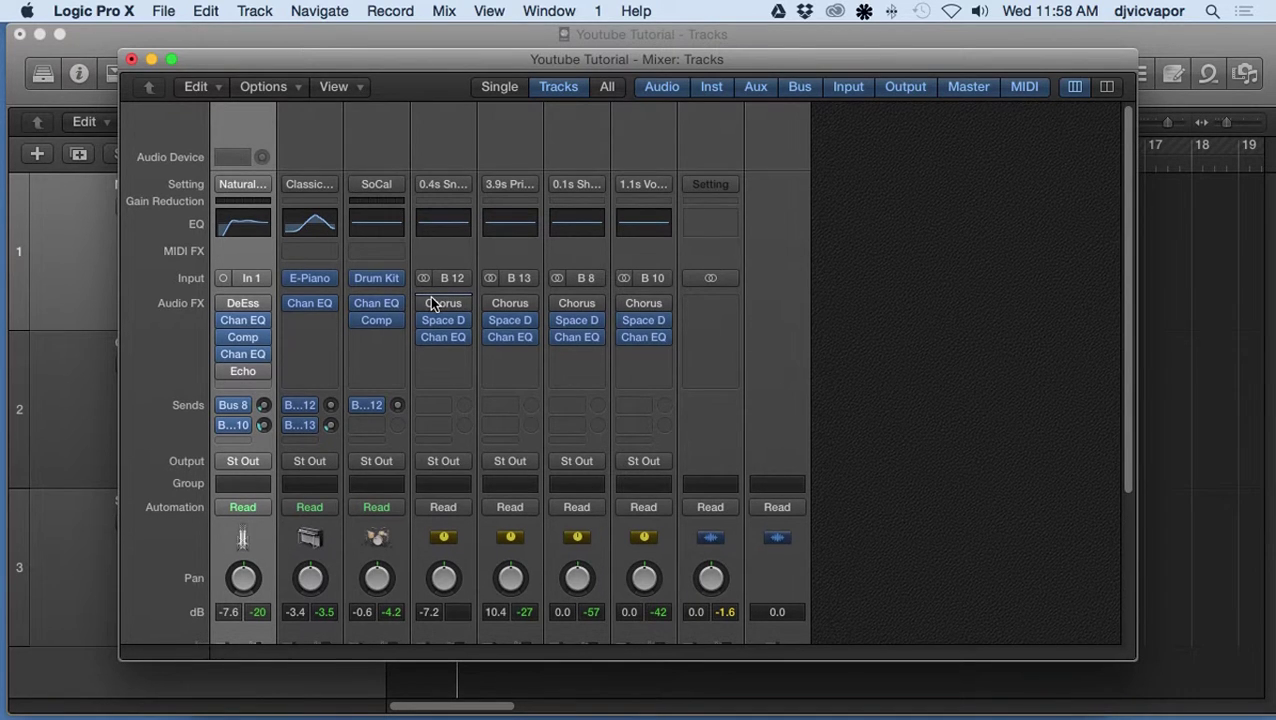
Step: From the electric piano's empty Audio FX slot, browse Audio Units to Klanghelm > VUMTDuo
mouse_move(376, 354)
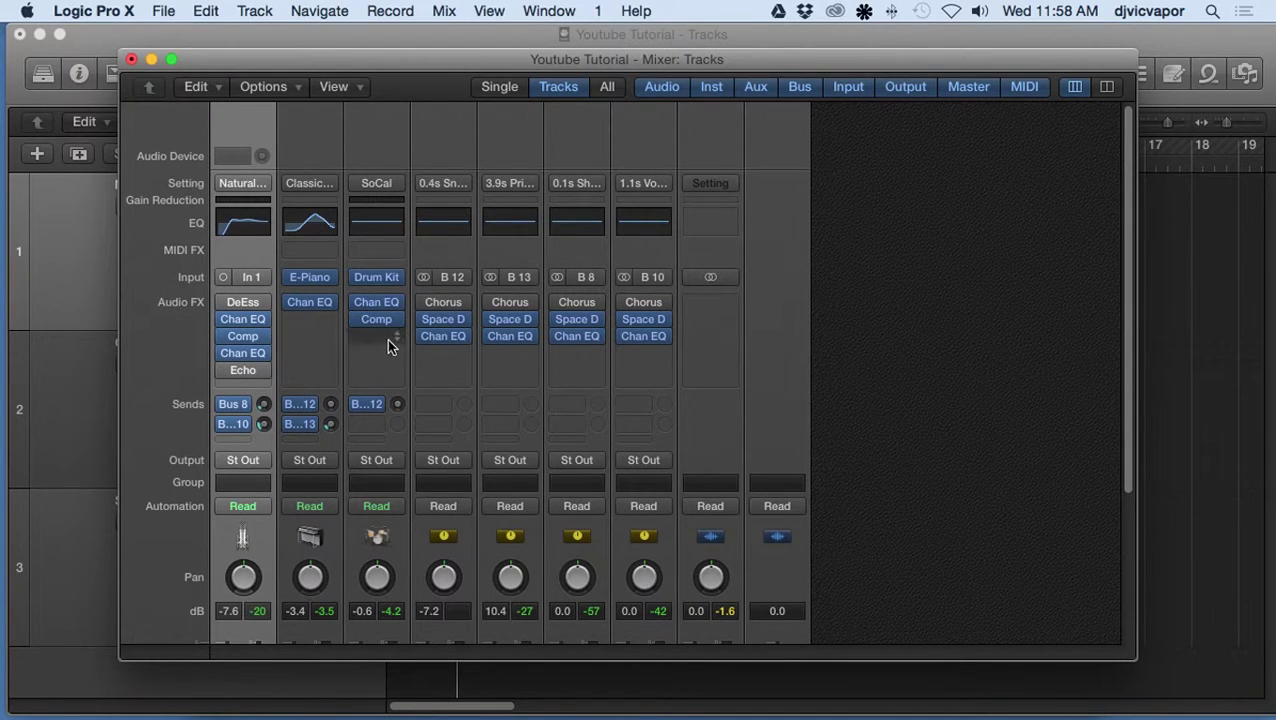
mouse_move(312, 321)
click(330, 320)
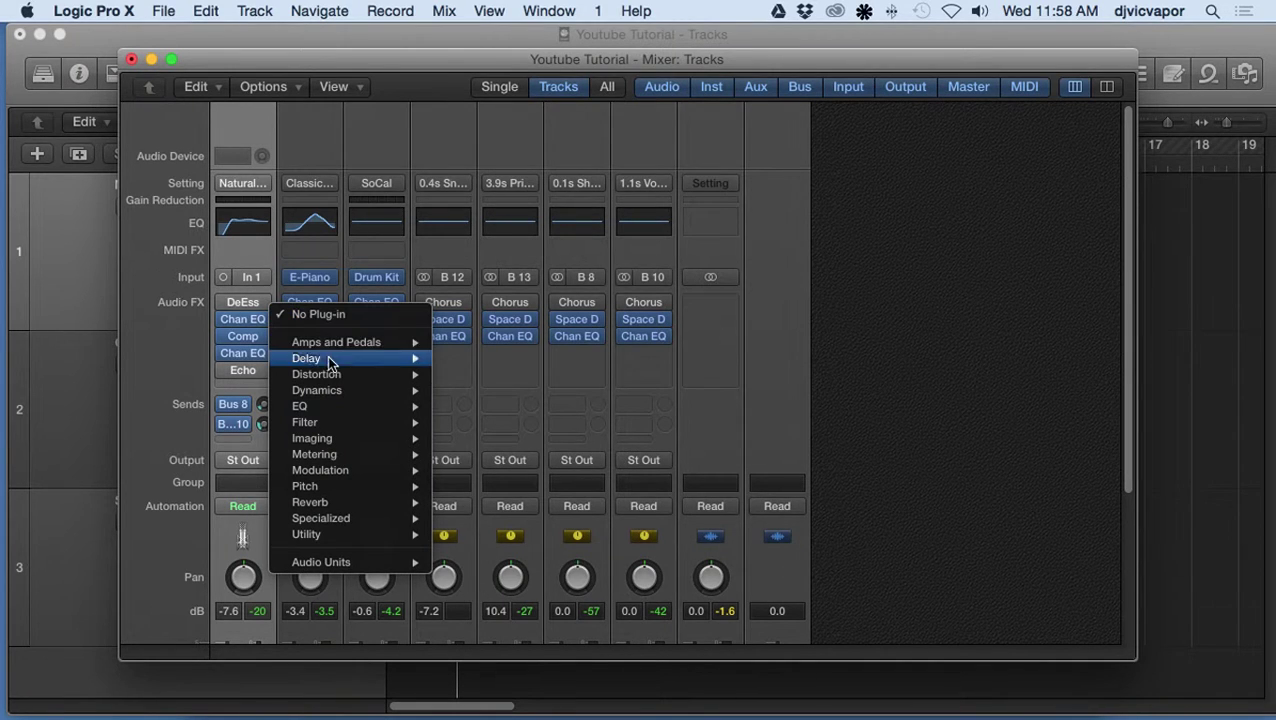
mouse_move(338, 392)
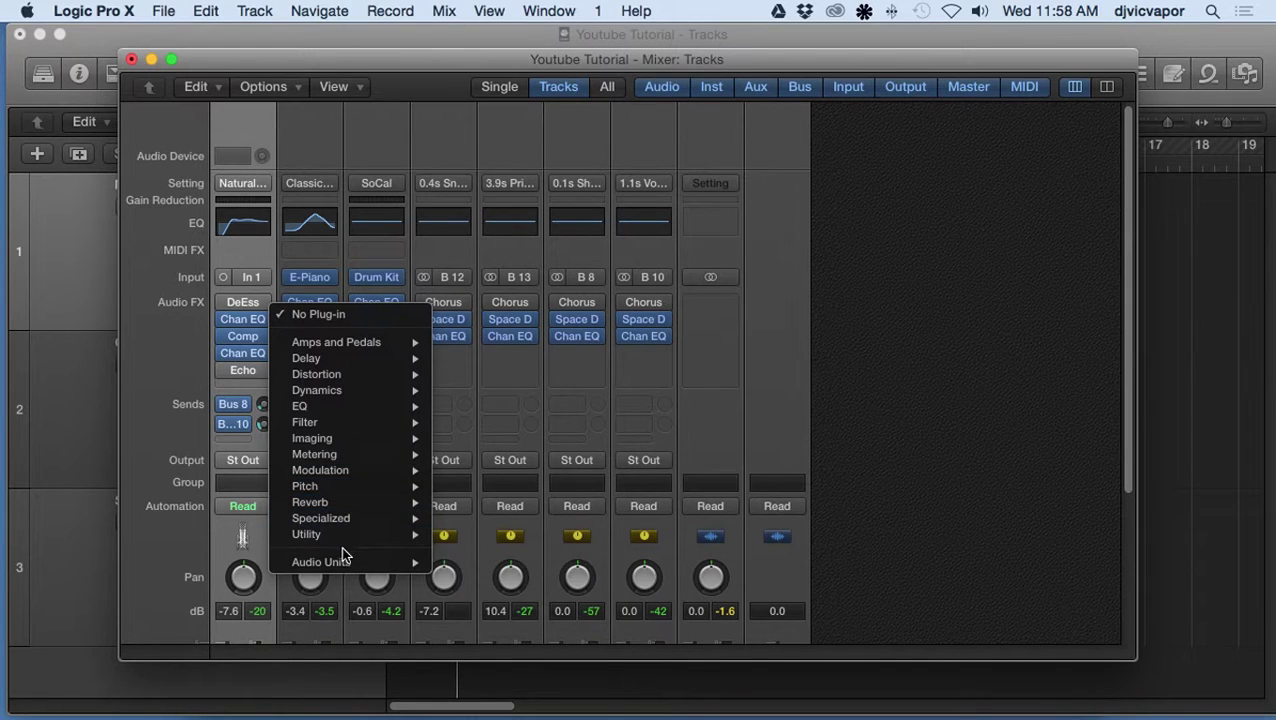
mouse_move(339, 565)
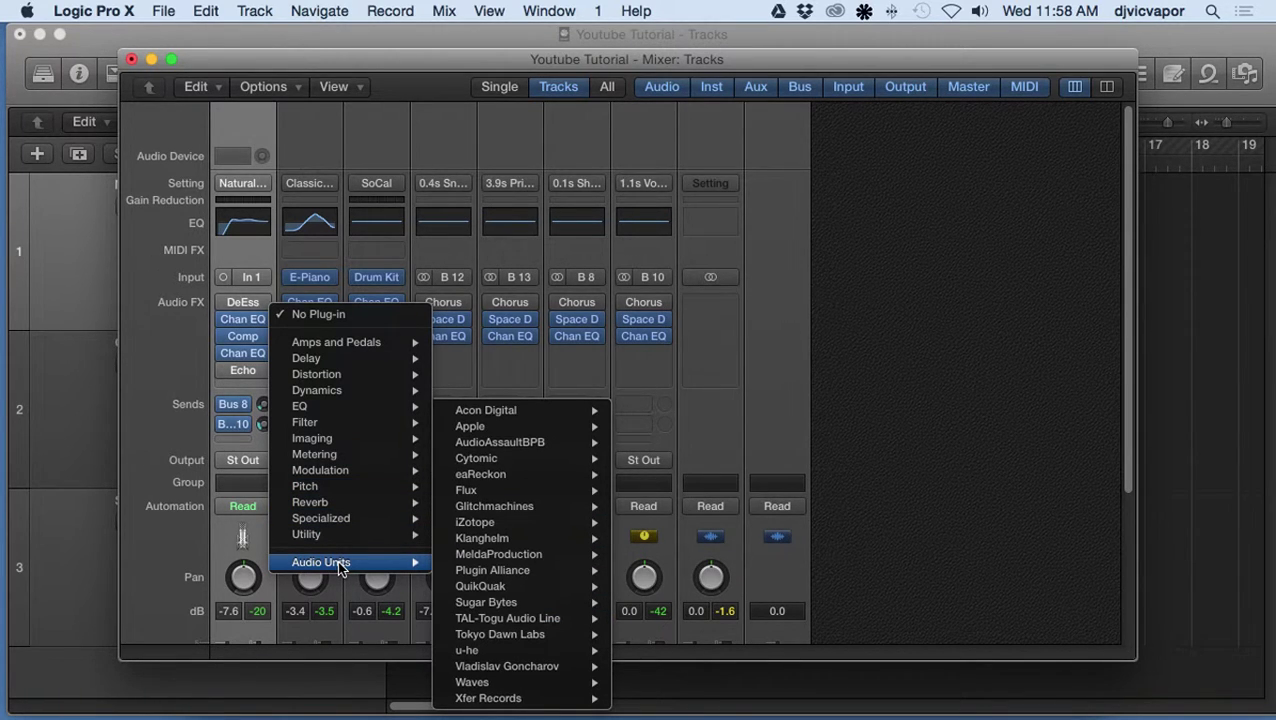
mouse_move(488, 510)
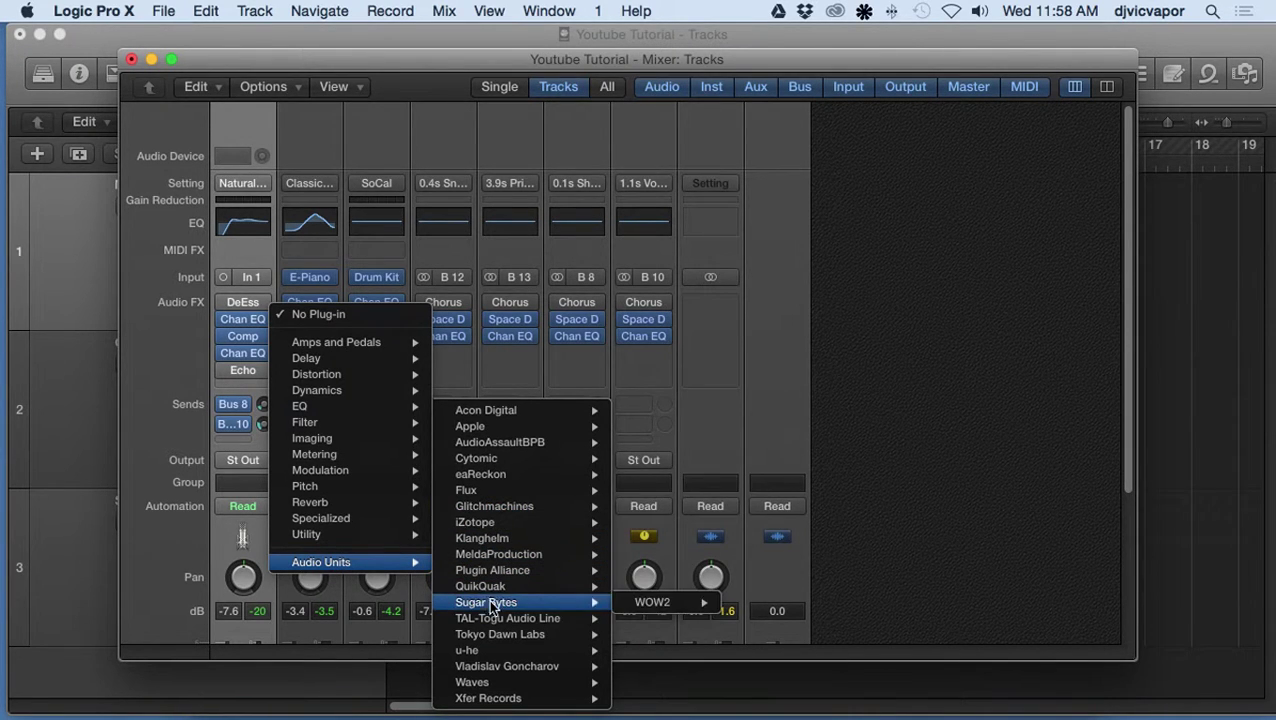
mouse_move(488, 699)
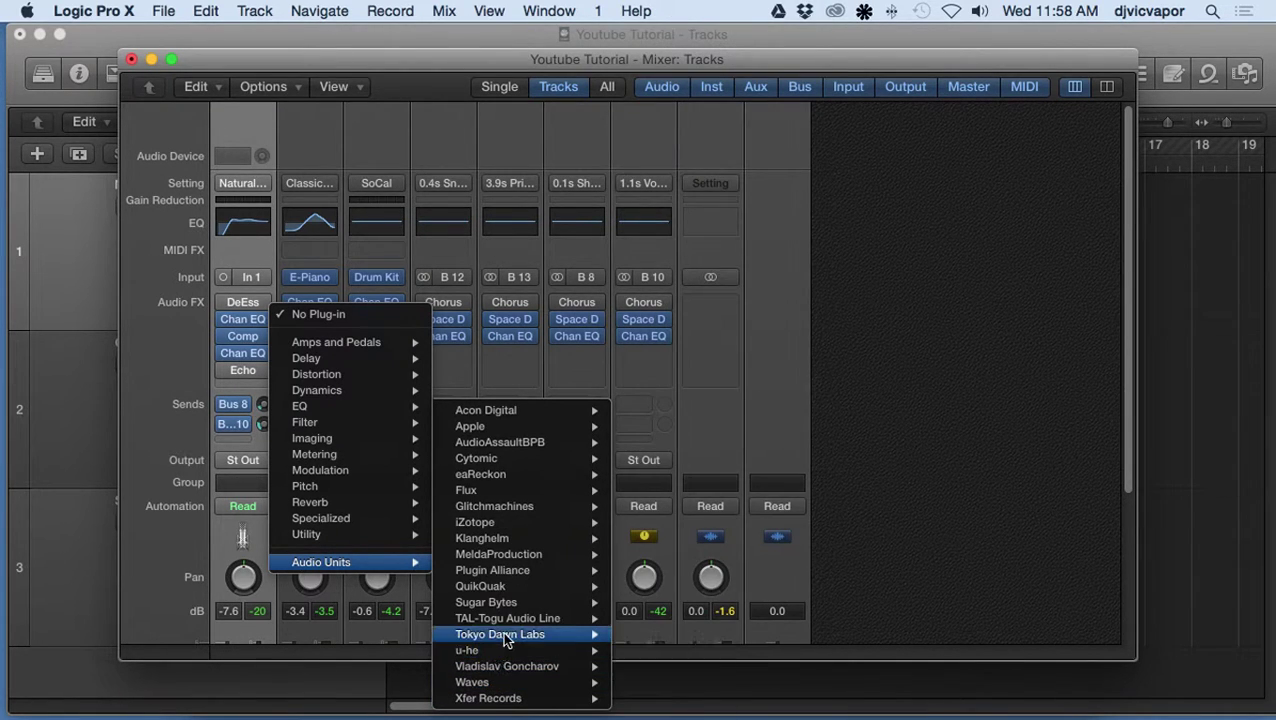
mouse_move(502, 638)
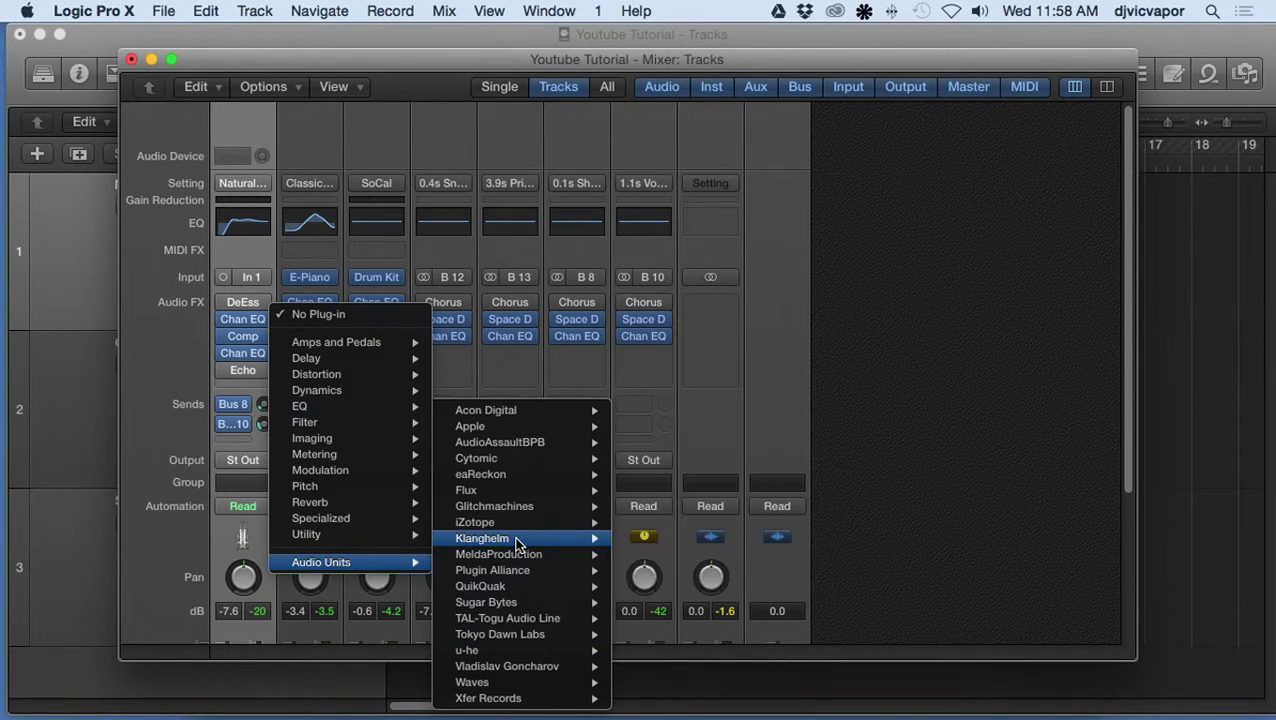
Step: Insert VUMTDuo Stereo on the Classic Electric Piano channel and close its plug-in window
mouse_move(533, 540)
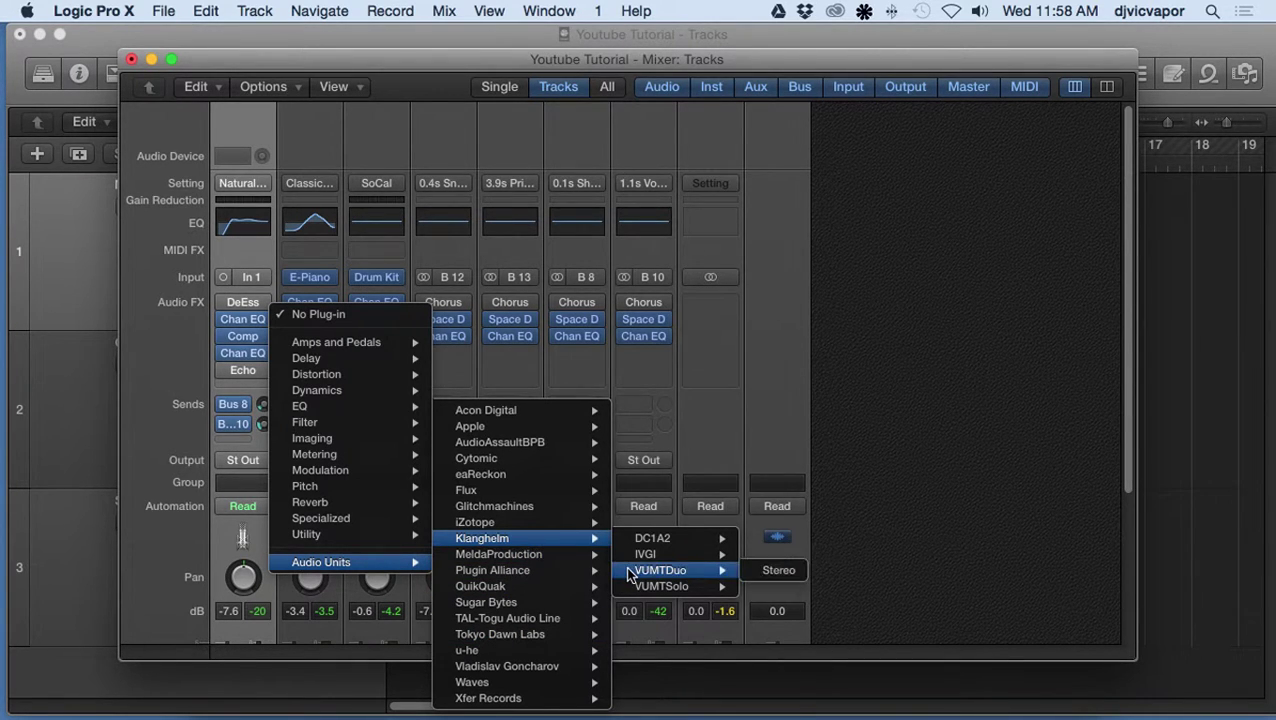
click(632, 572)
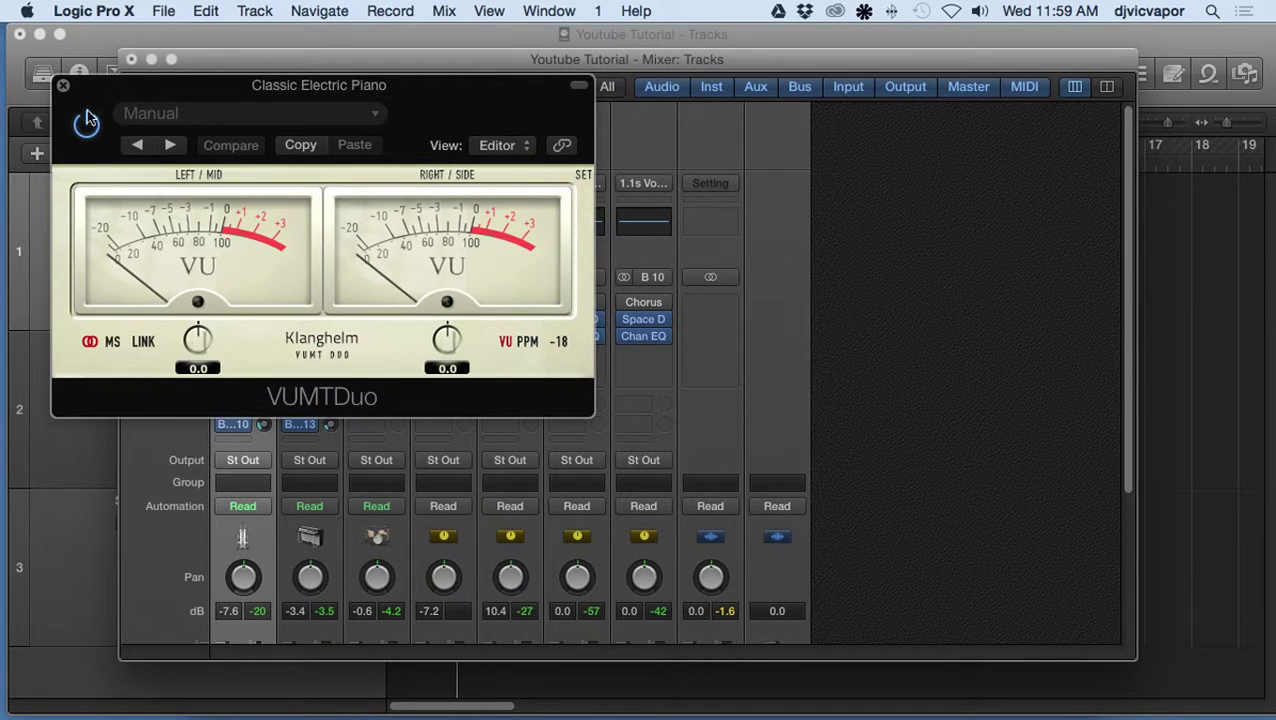
click(63, 88)
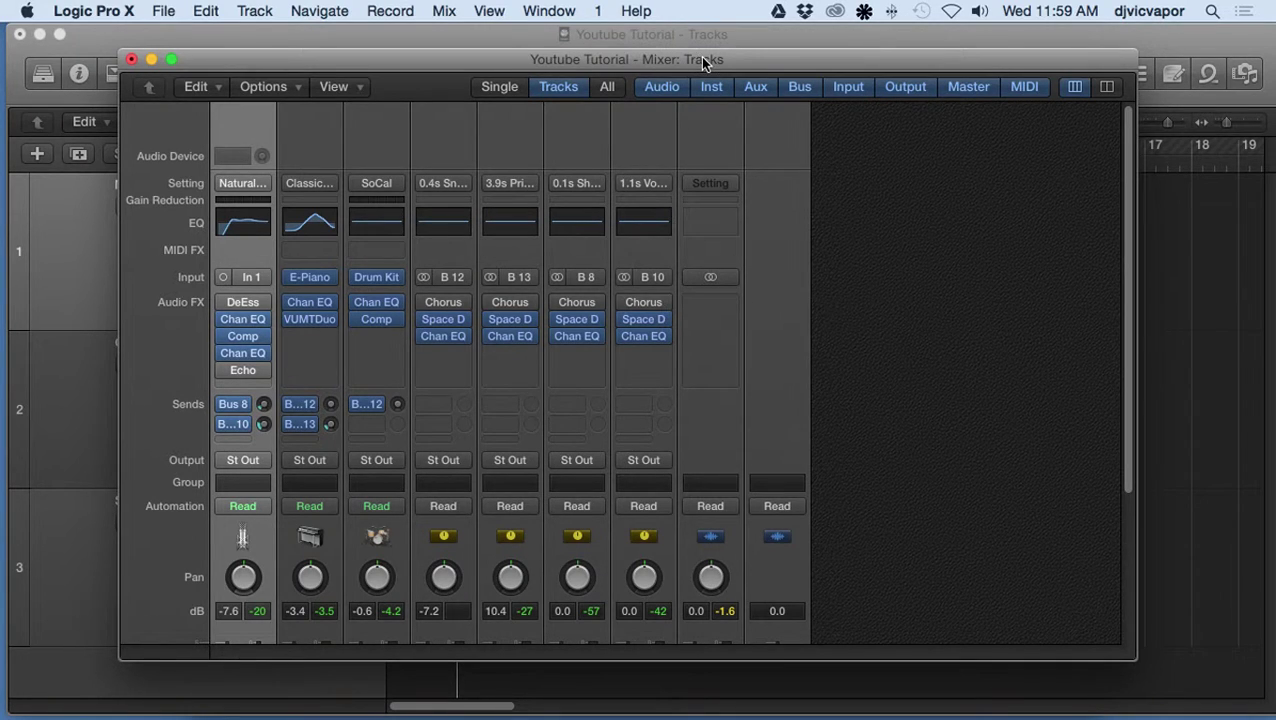
mouse_move(703, 58)
mouse_down()
mouse_move(723, 70)
mouse_move(703, 67)
mouse_up()
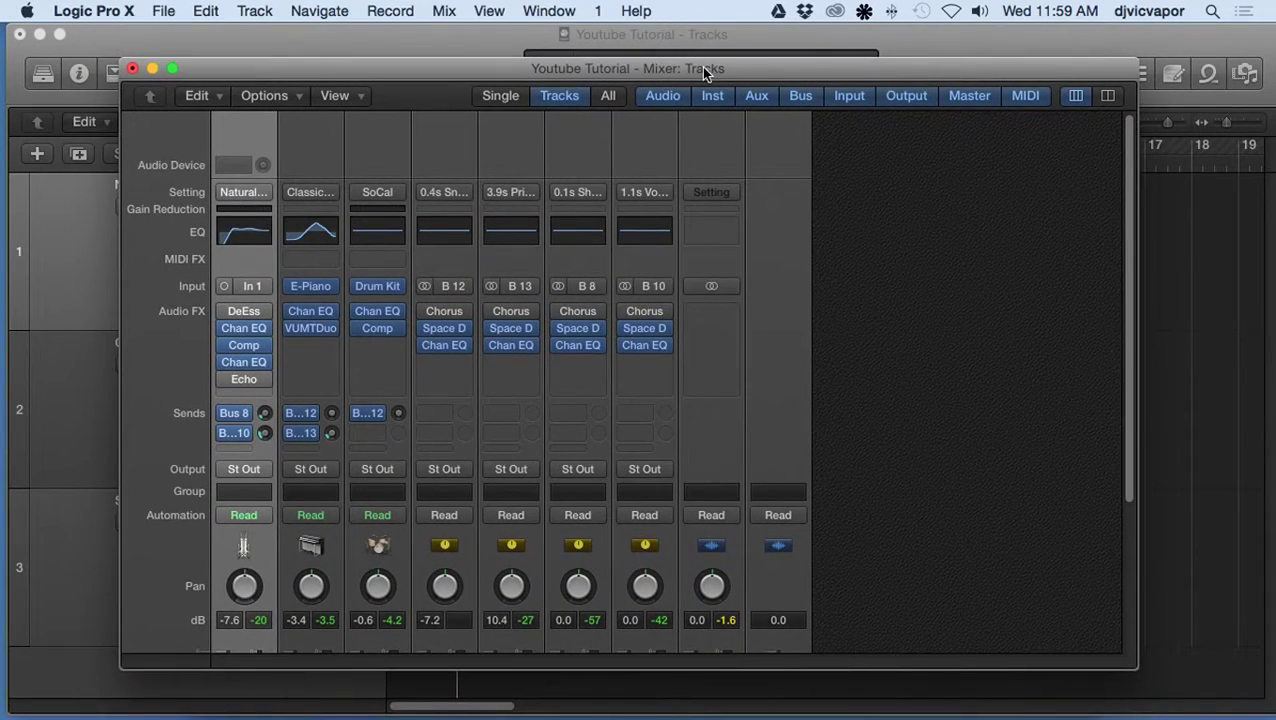
scroll(773, 207, down, 3)
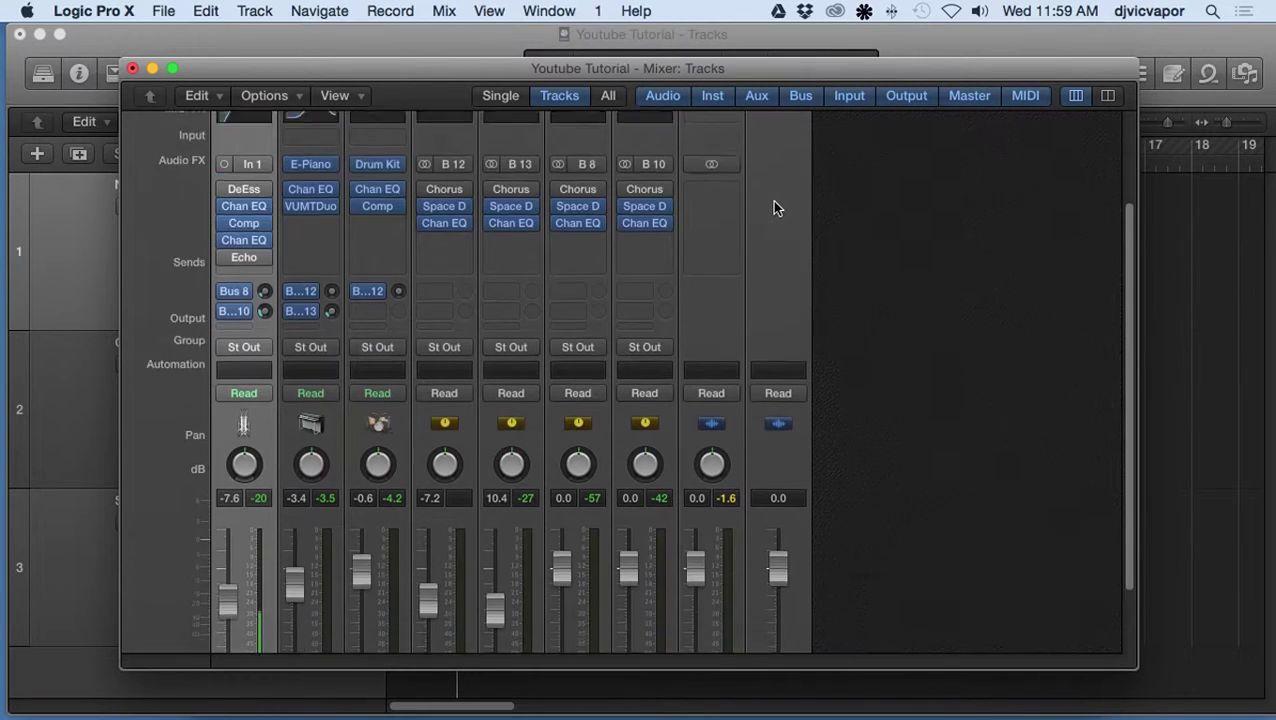
scroll(773, 207, down, 2)
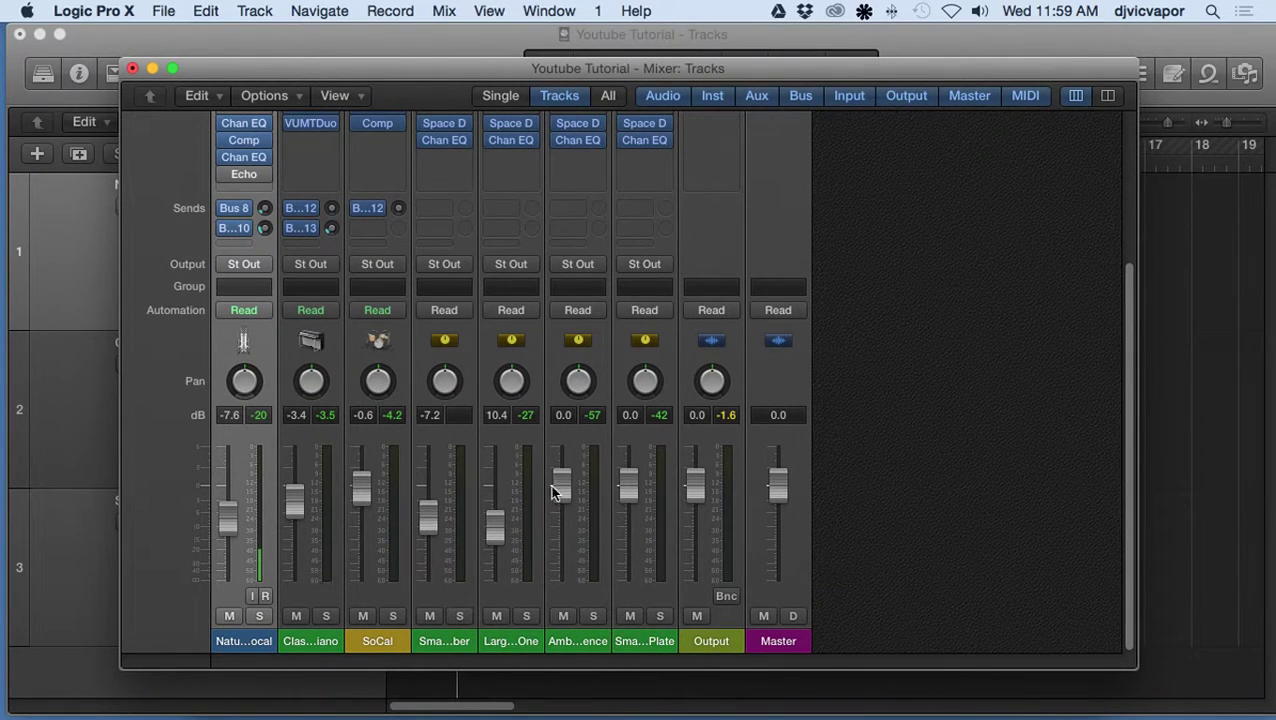
scroll(758, 336, up, 5)
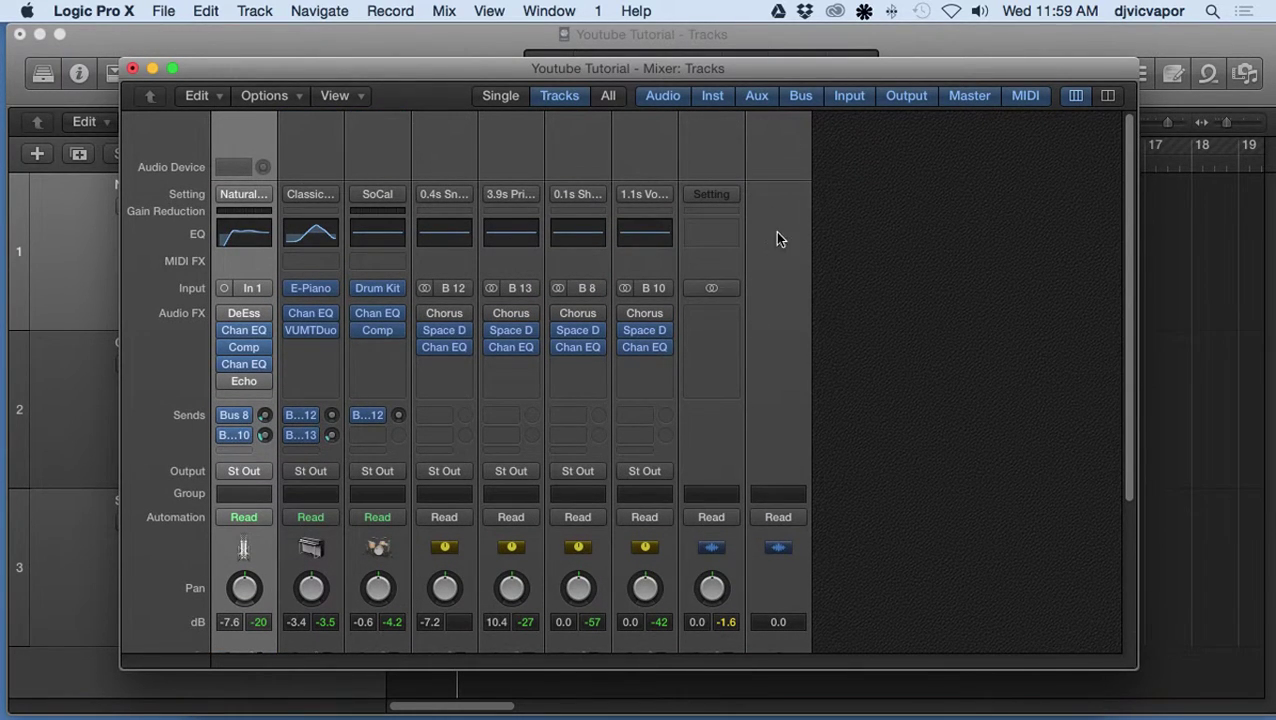
scroll(775, 345, down, 5)
scroll(775, 345, up, 4)
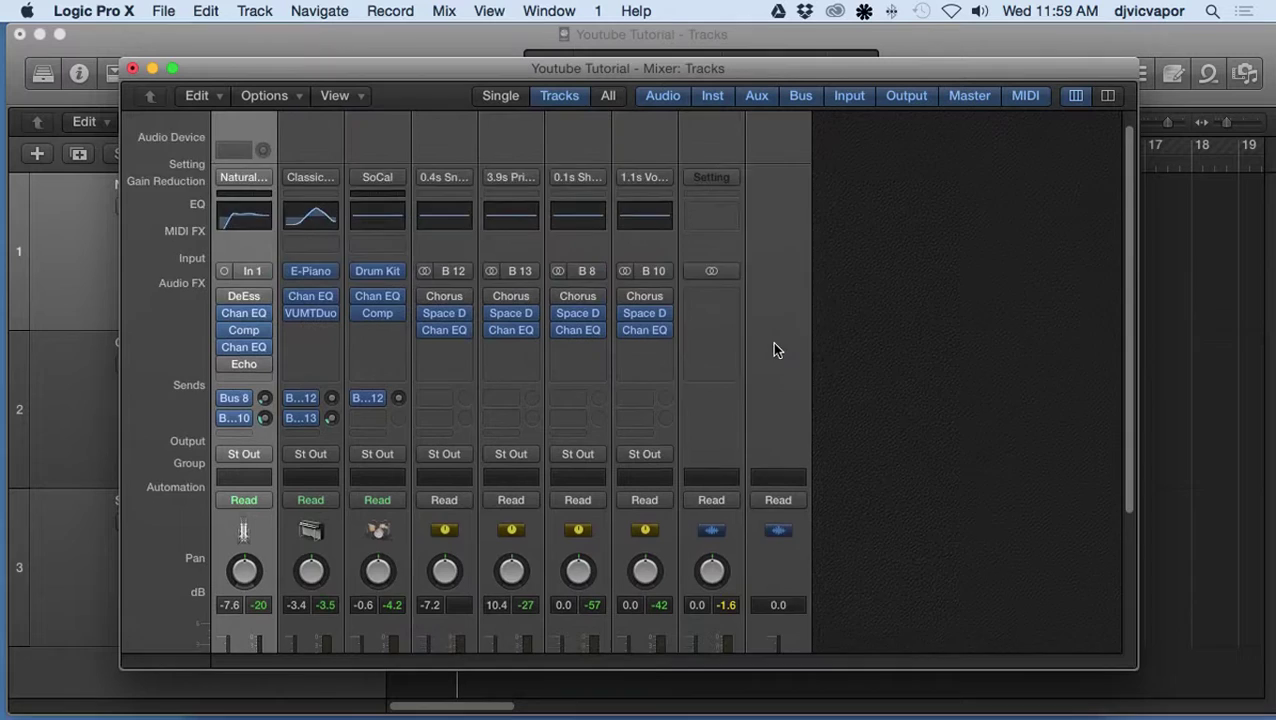
scroll(775, 345, down, 4)
scroll(775, 345, up, 5)
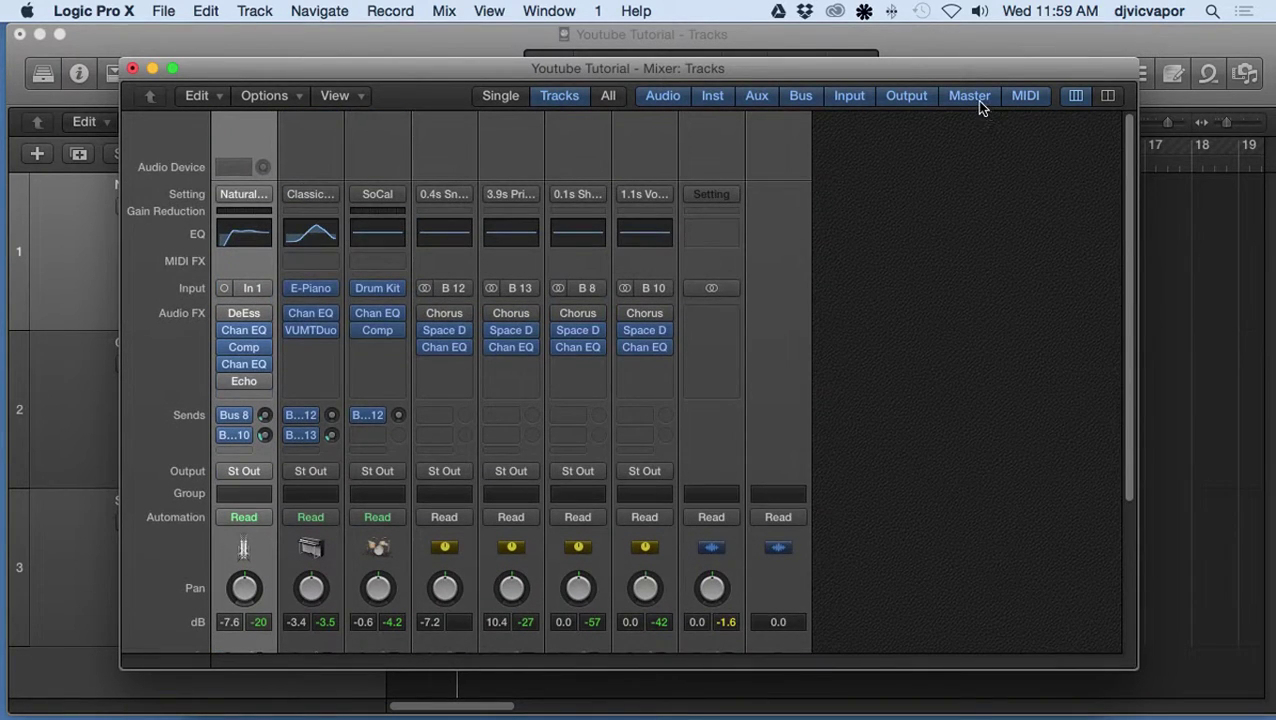
click(976, 100)
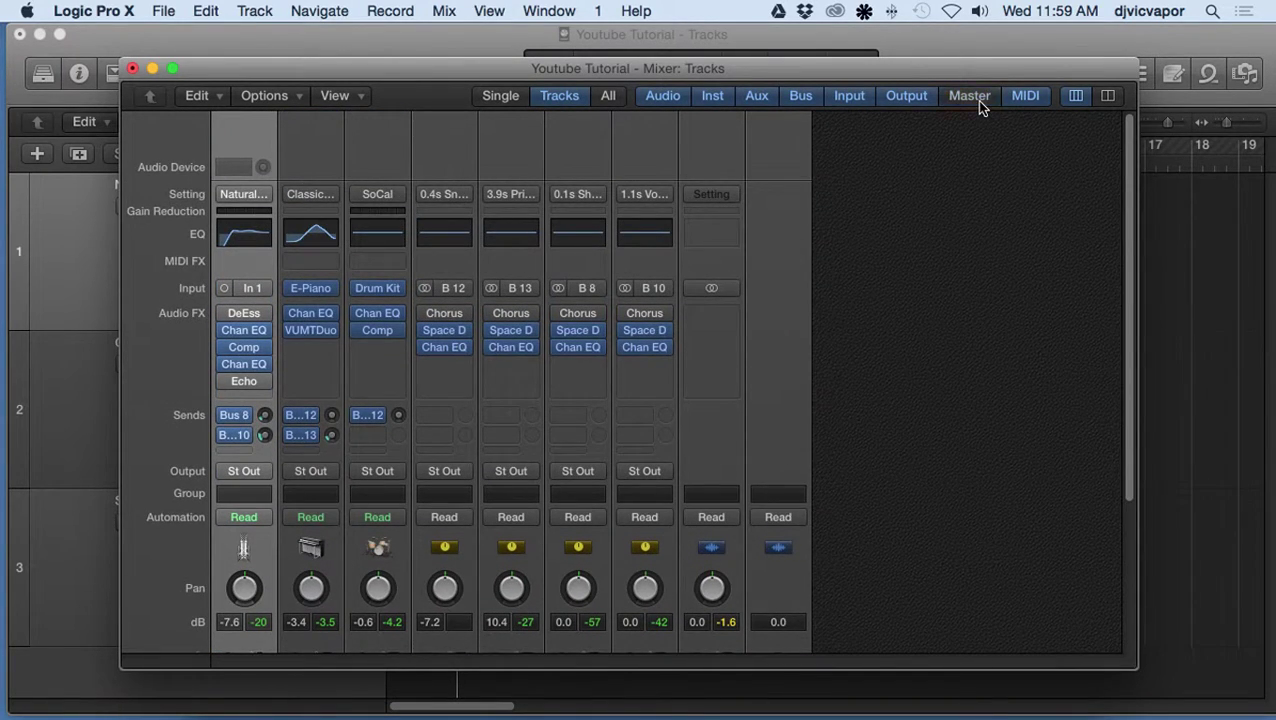
click(918, 97)
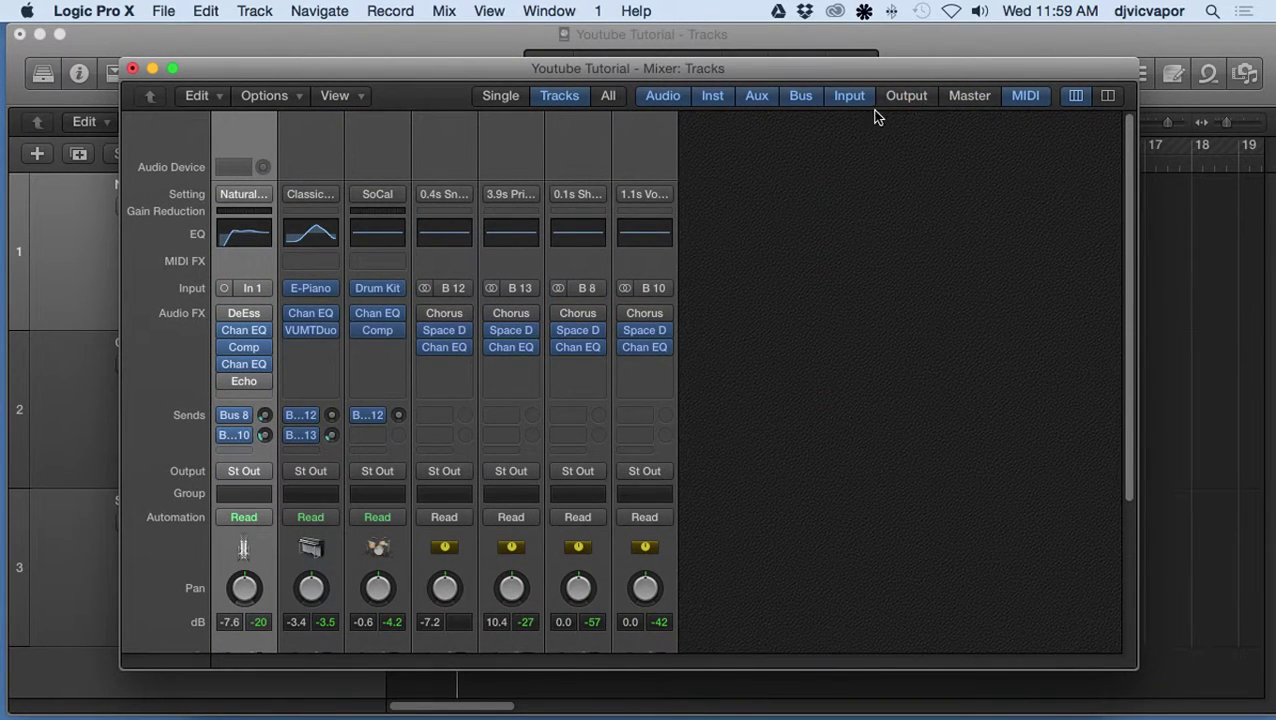
click(753, 97)
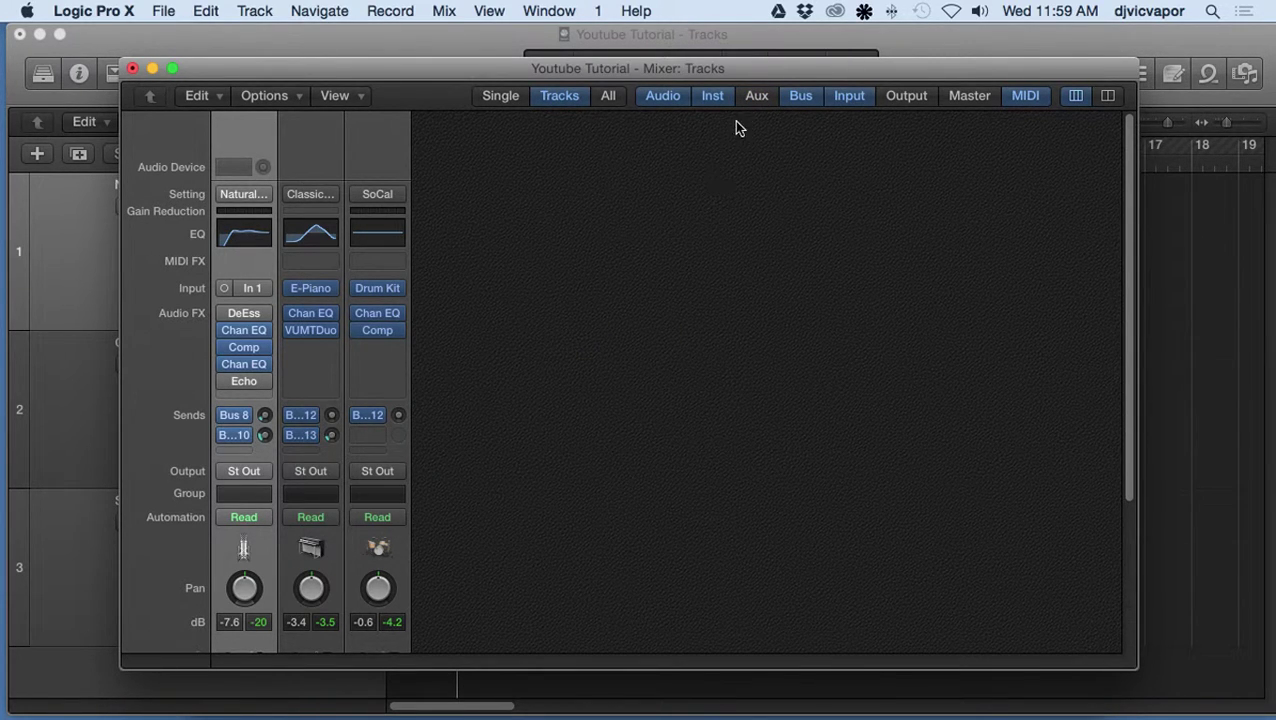
click(757, 96)
click(900, 98)
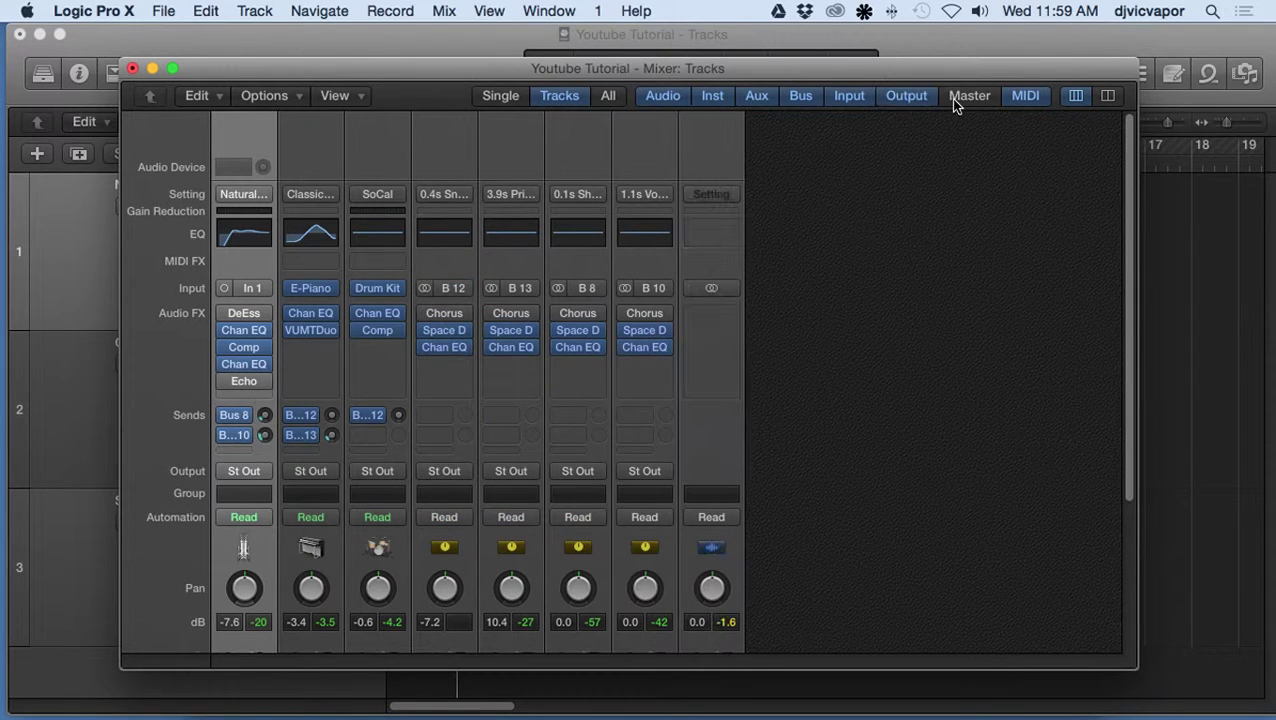
click(953, 97)
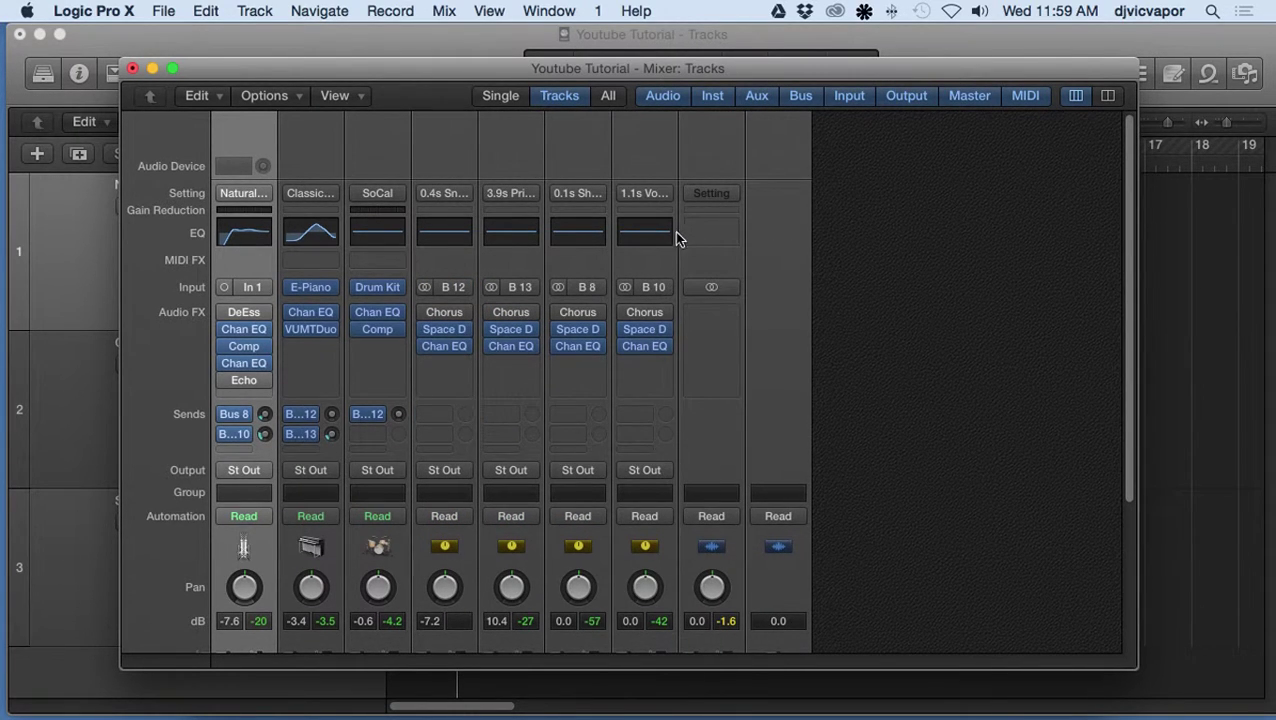
Step: Set Natural Vocal to -0.9 dB, Classic Electric Piano to -1.8 dB and SoCal to -3.4 dB
drag(658, 77, 941, 75)
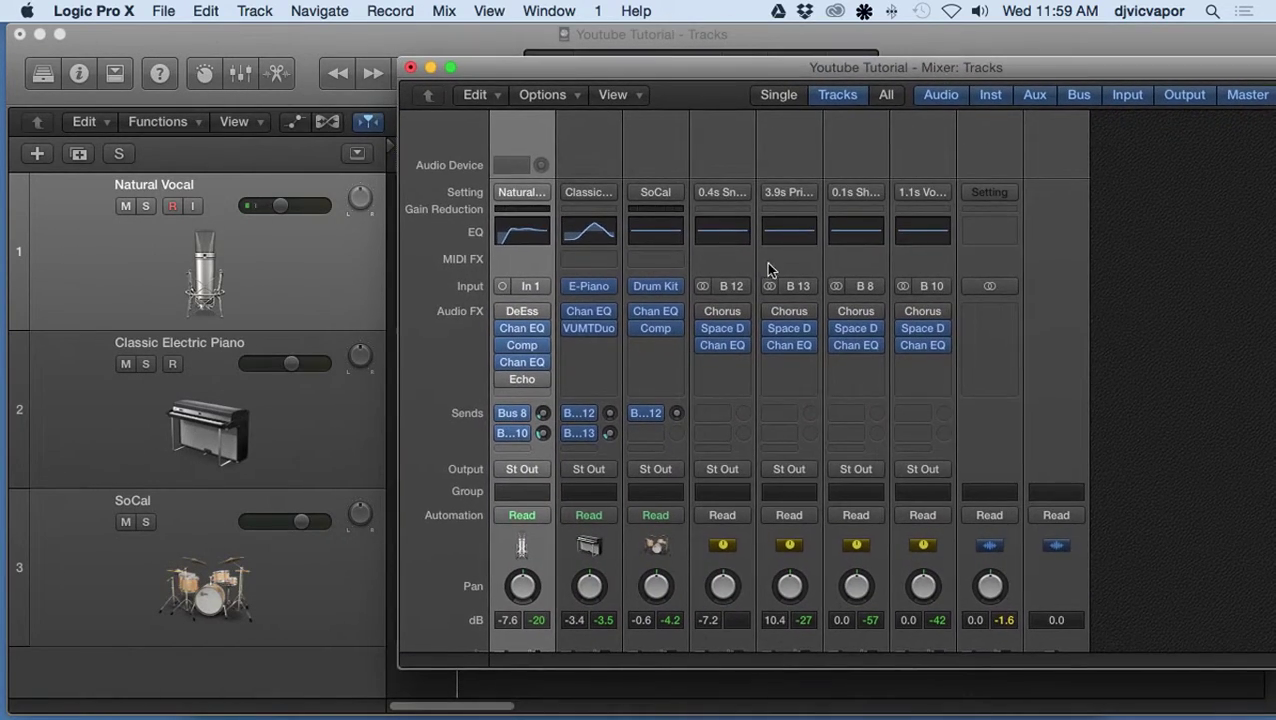
scroll(575, 310, down, 6)
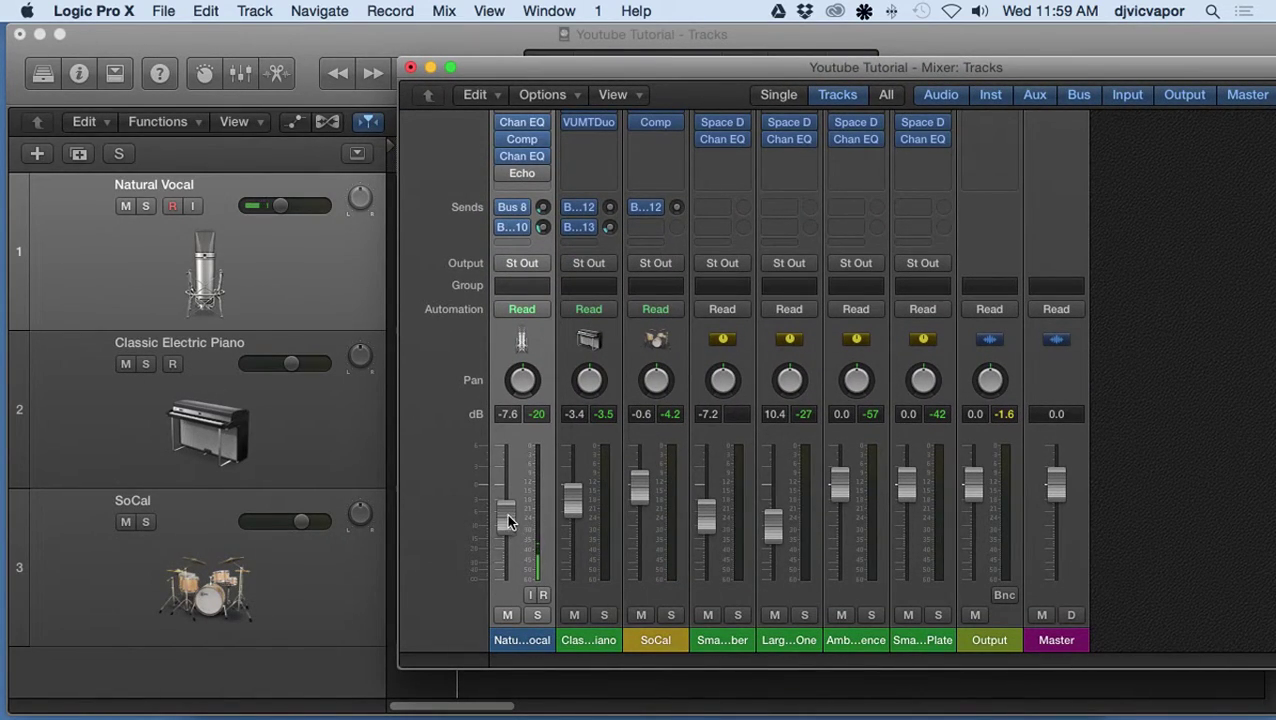
drag(506, 520, 506, 485)
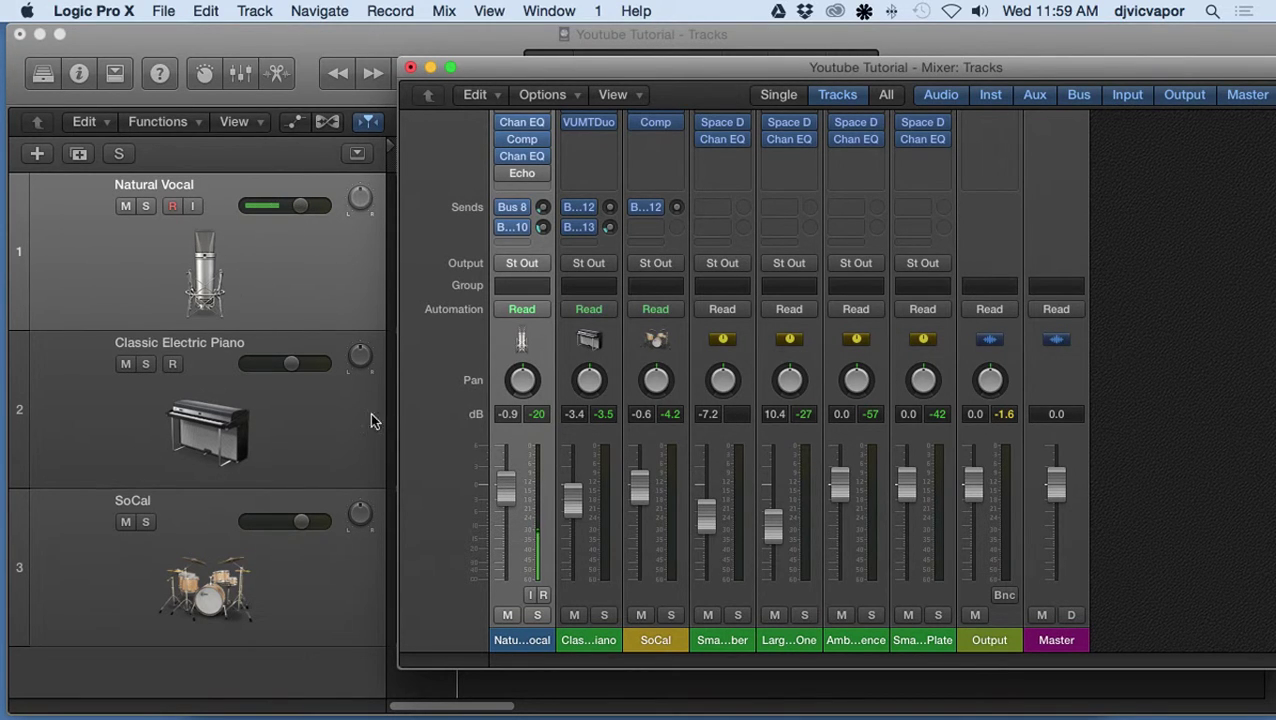
drag(573, 497, 638, 499)
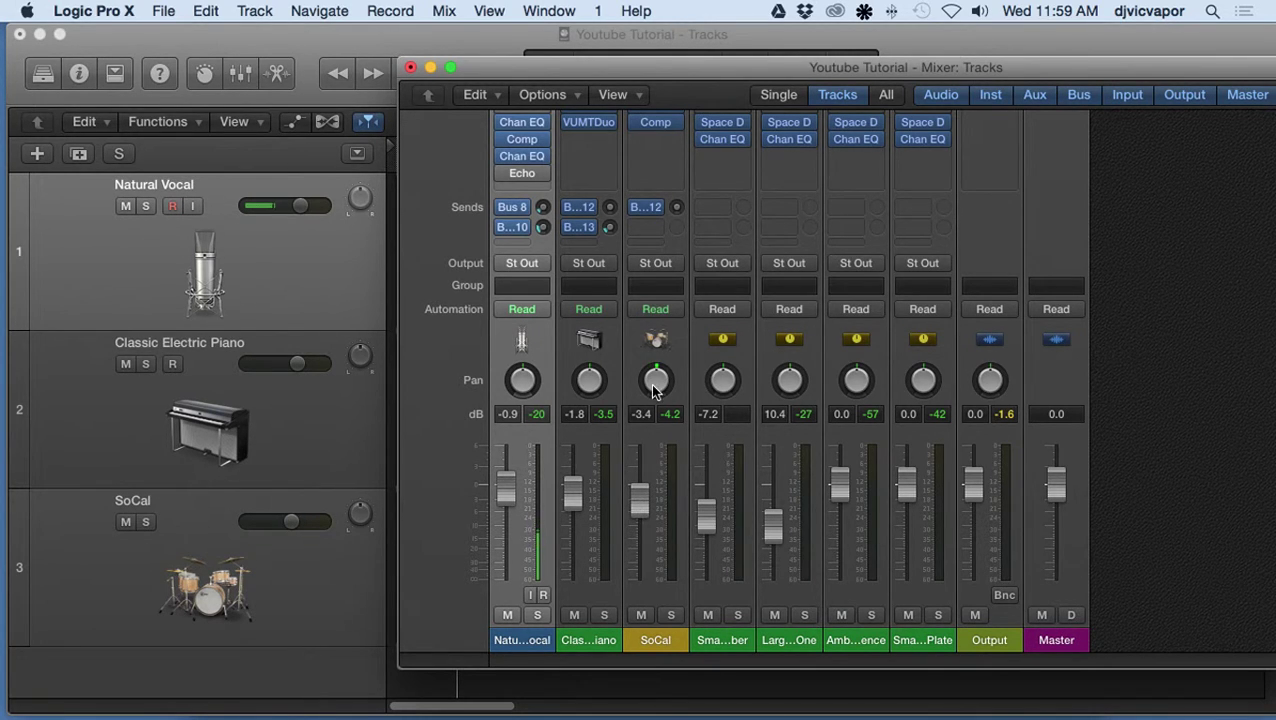
scroll(652, 390, up, 5)
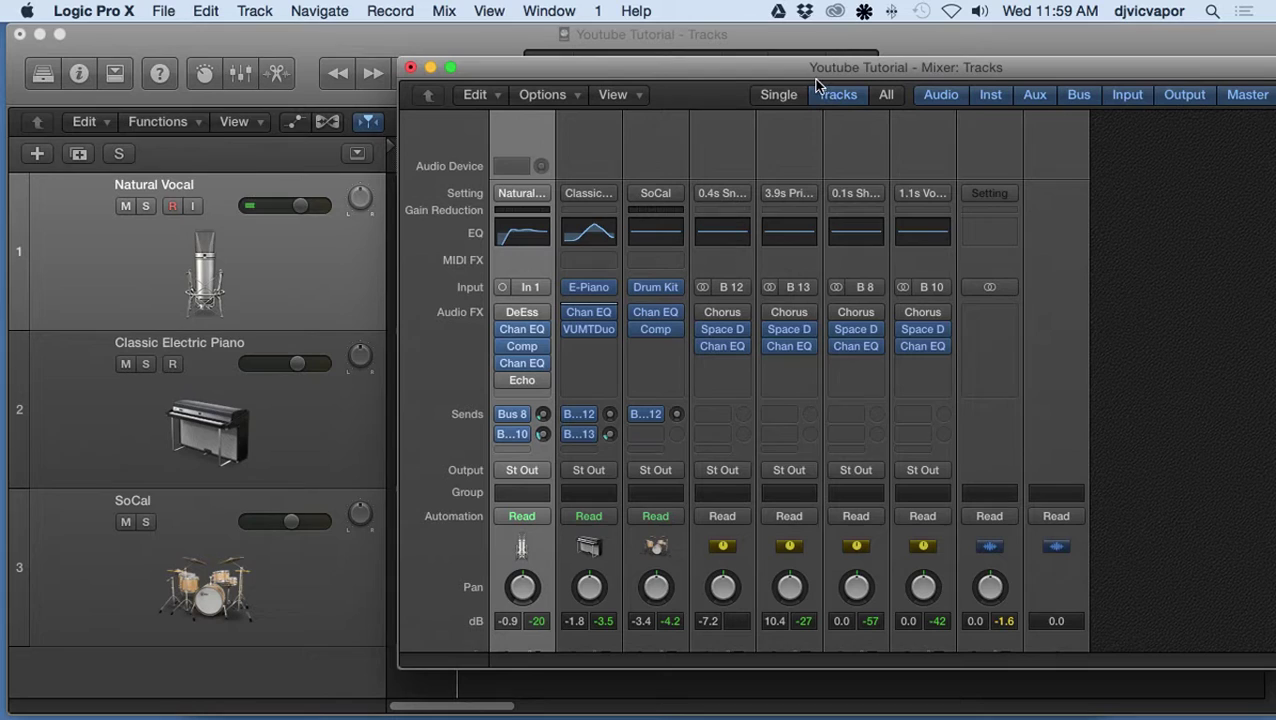
drag(809, 71, 562, 70)
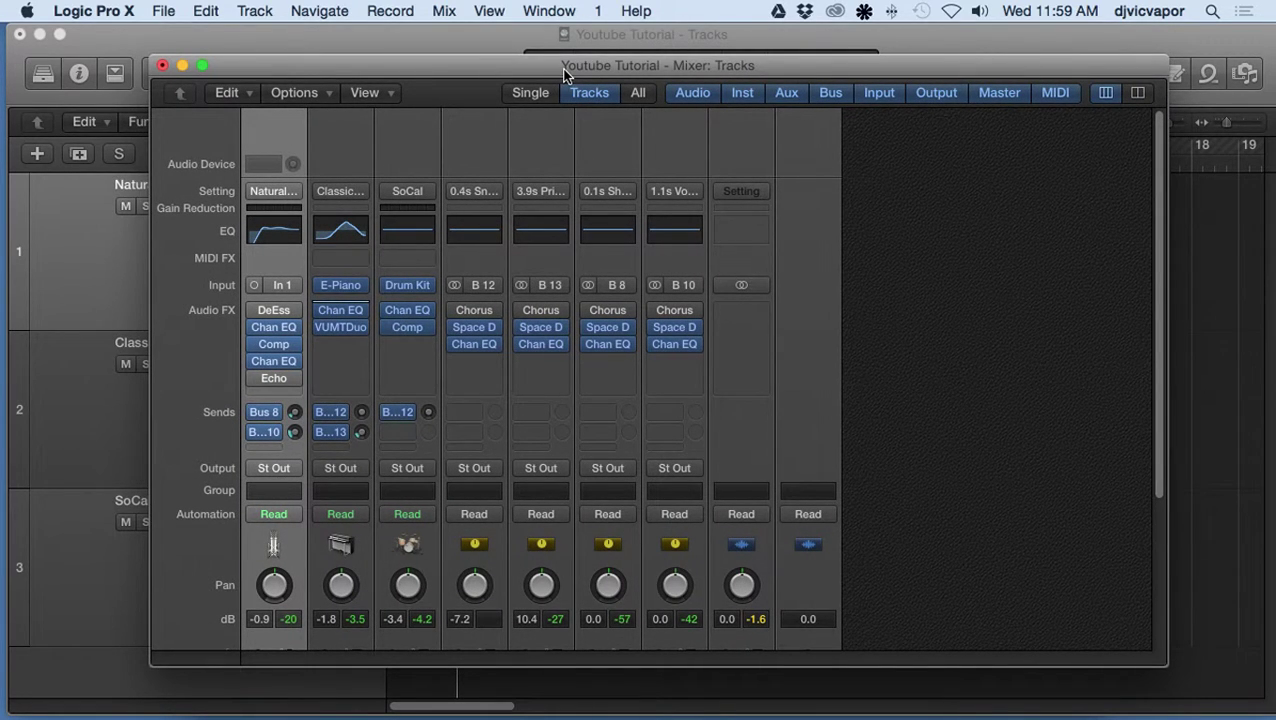
scroll(432, 355, down, 1)
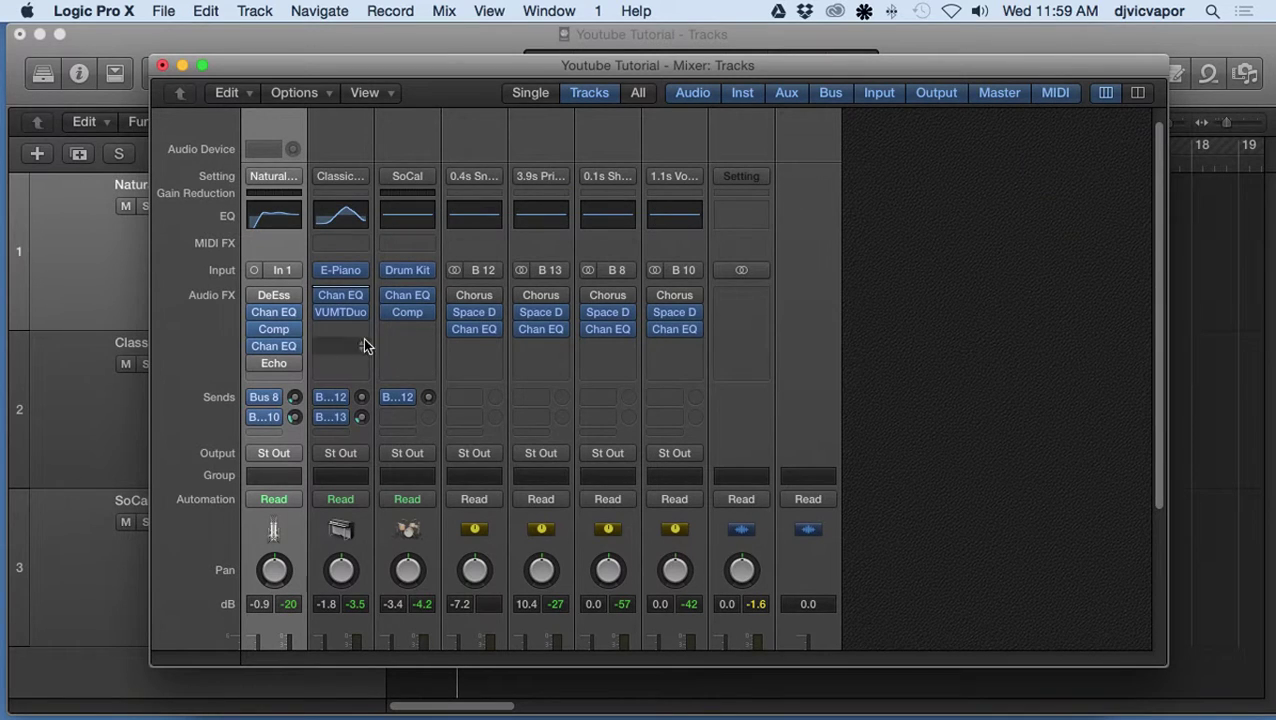
scroll(374, 352, up, 1)
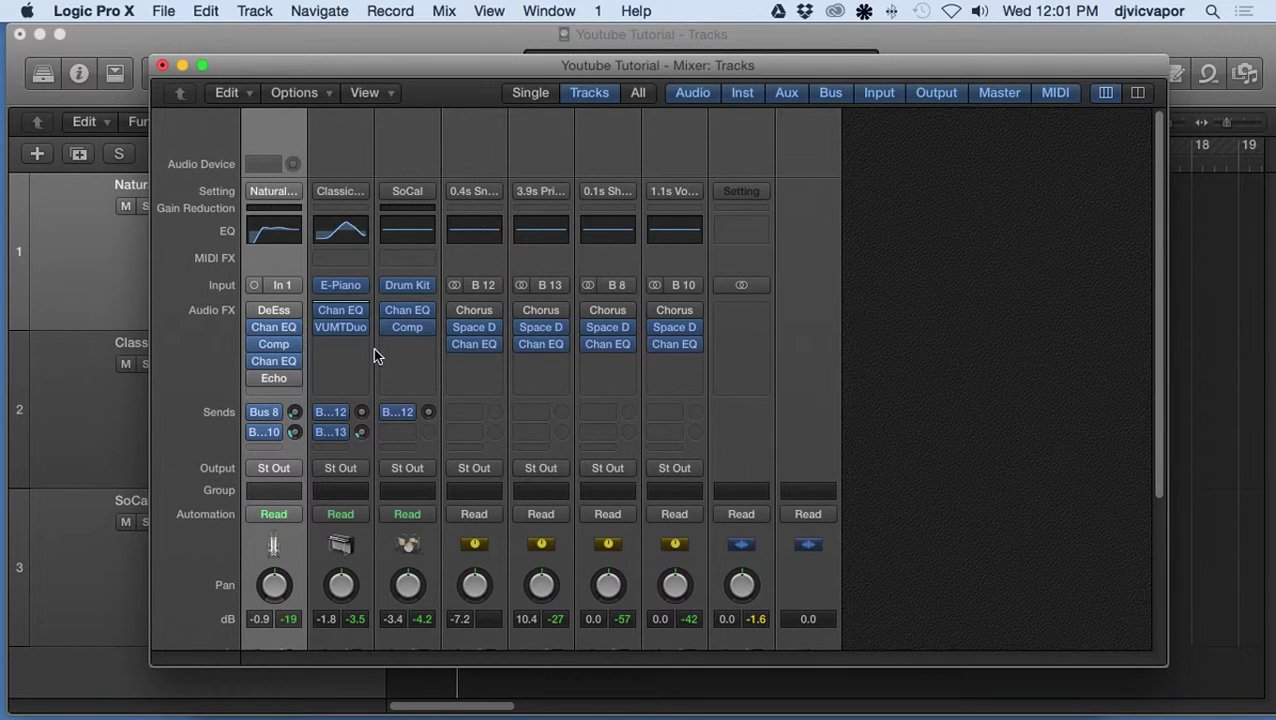
drag(471, 72, 462, 93)
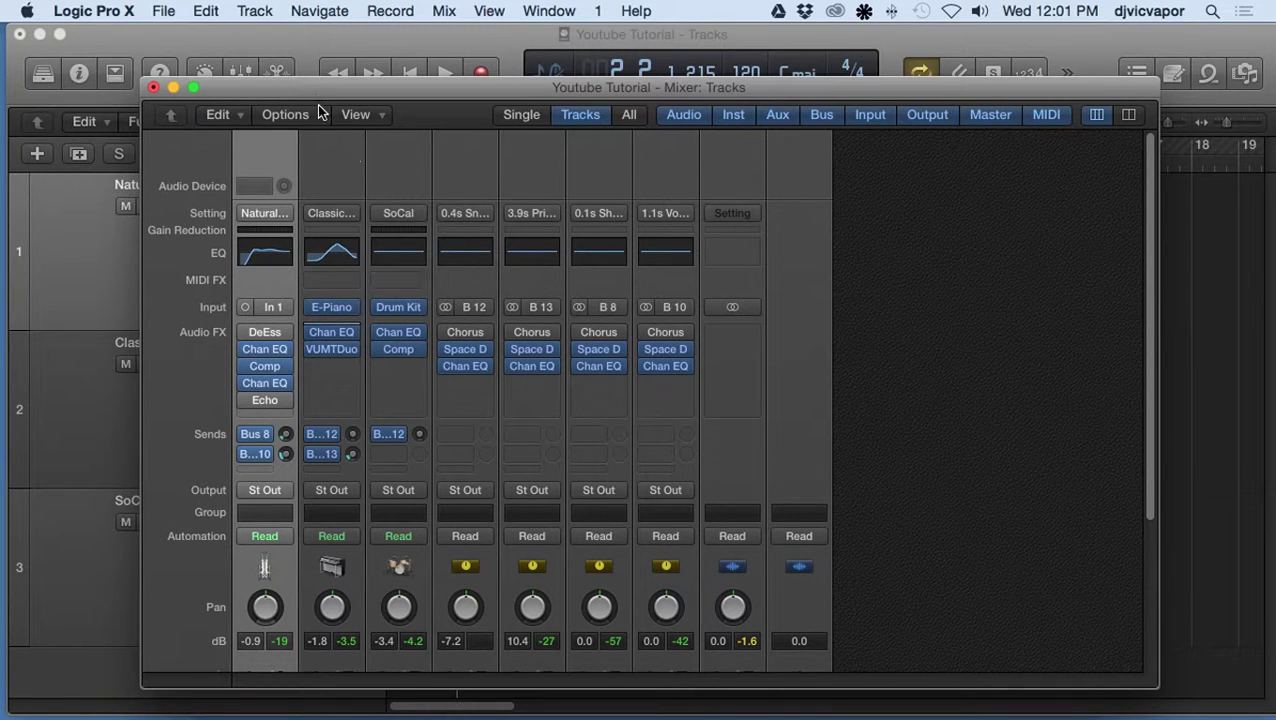
mouse_move(303, 87)
mouse_down()
mouse_move(284, 87)
mouse_move(289, 97)
mouse_up()
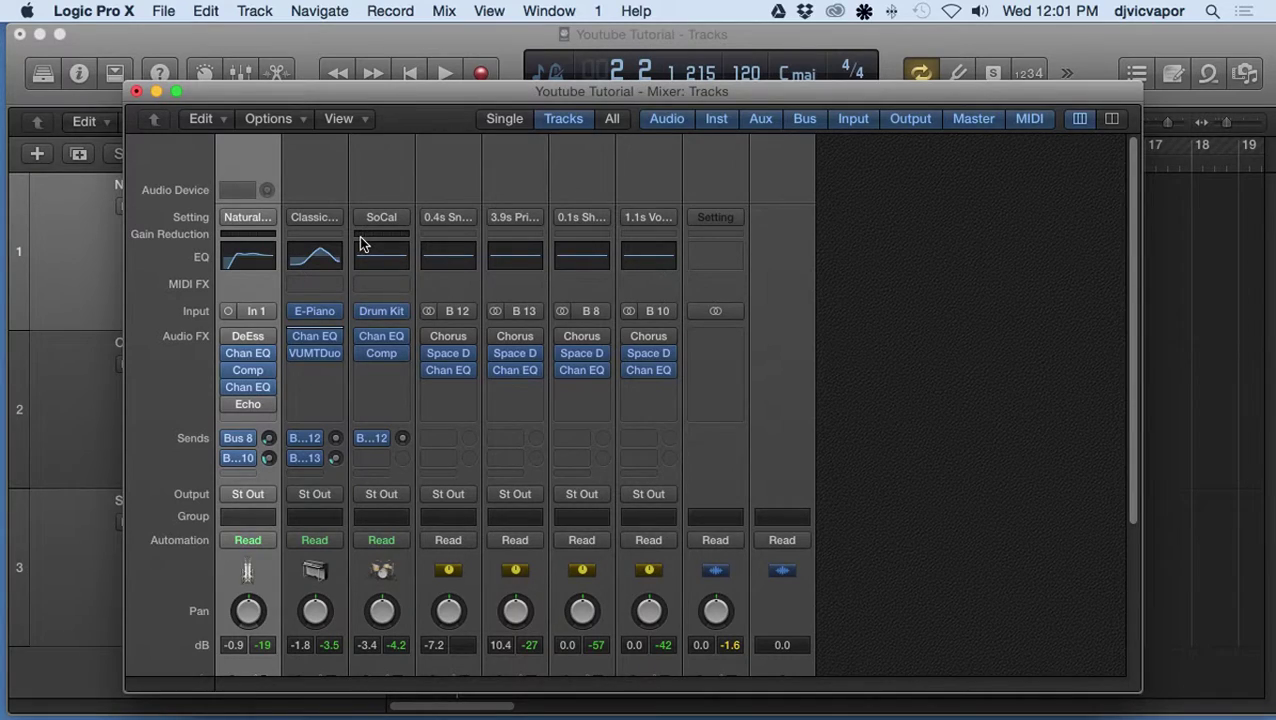